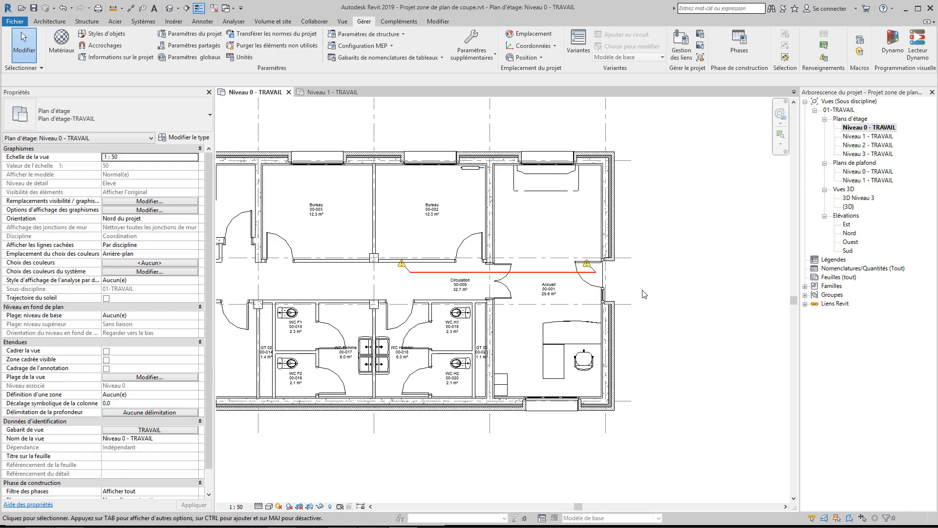
- Compare the Niveau 0 and Niveau 1 floor plans around the heating pipes and the radiator near the east end of the building
click(847, 130)
scroll(459, 289, up, 4)
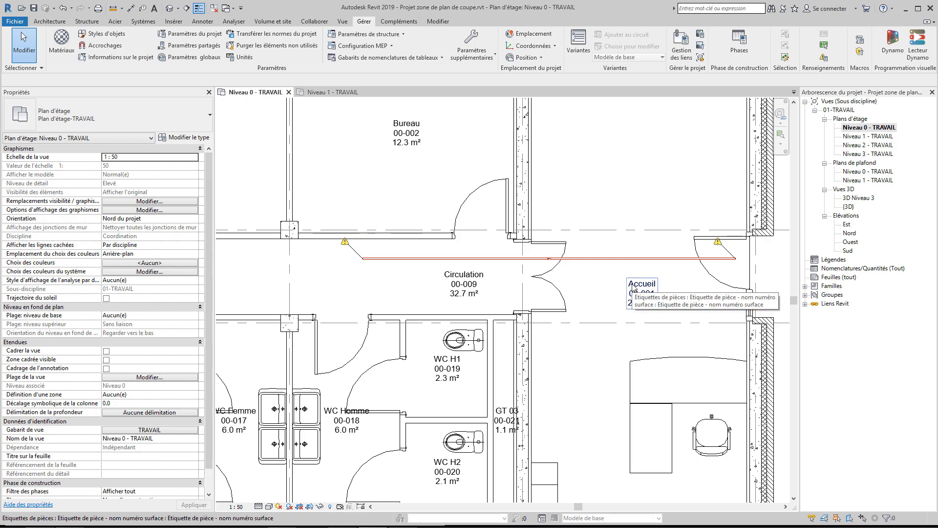
middle_drag(623, 233, 630, 349)
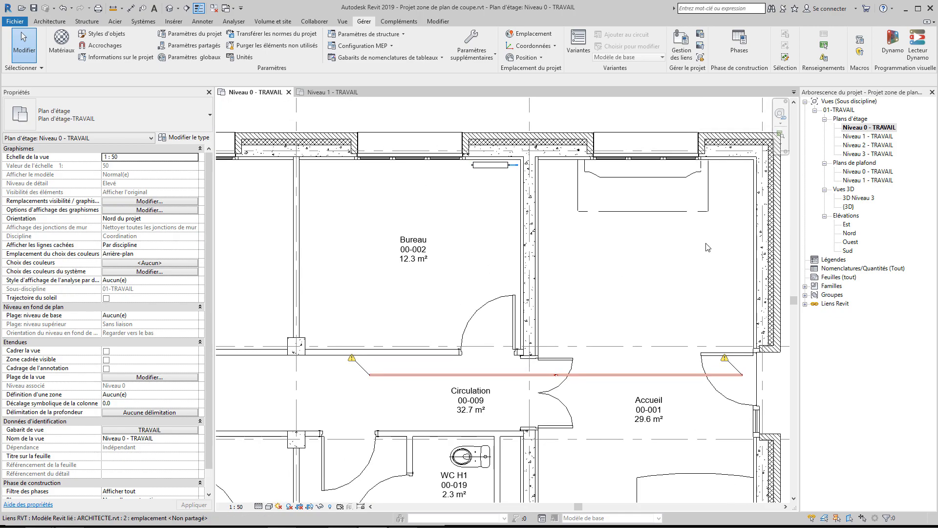
double_click(870, 136)
middle_drag(670, 256, 604, 245)
scroll(582, 182, up, 4)
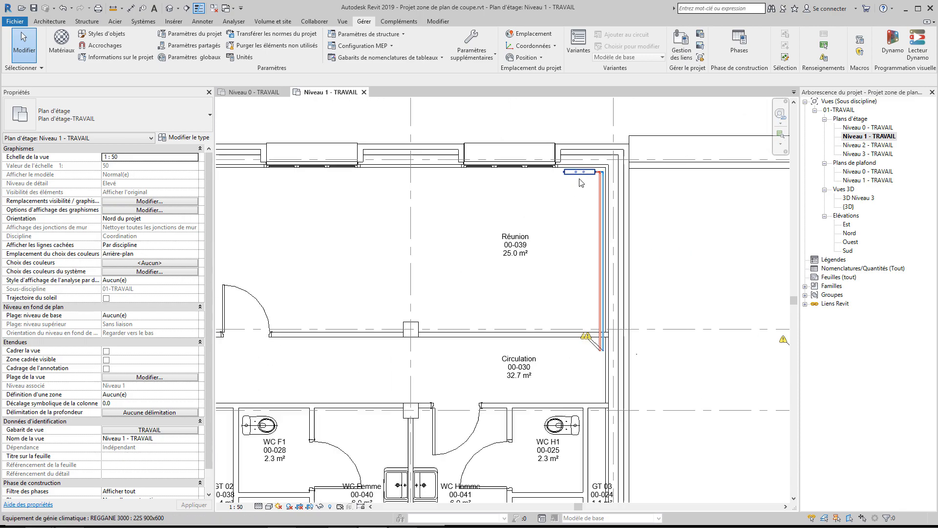
scroll(579, 180, down, 3)
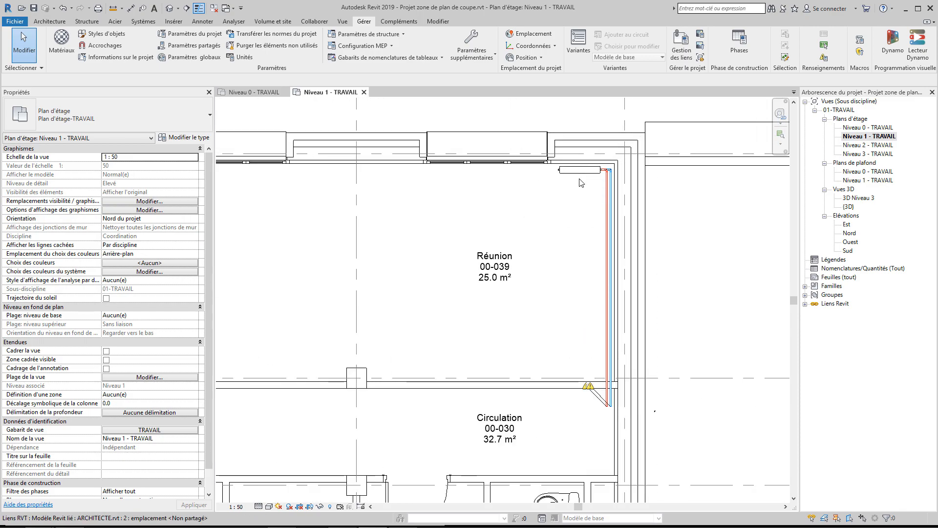
middle_drag(662, 275, 635, 254)
key(ctrl)
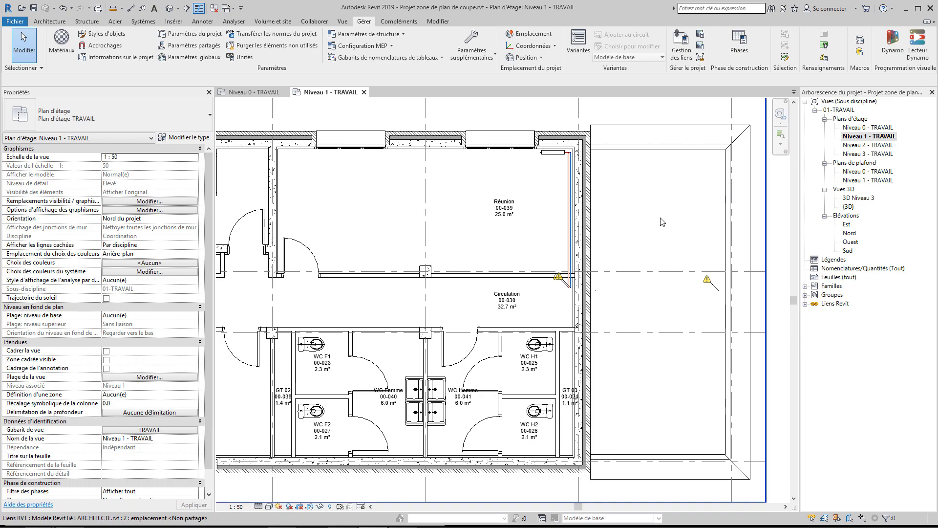
middle_drag(652, 232, 637, 227)
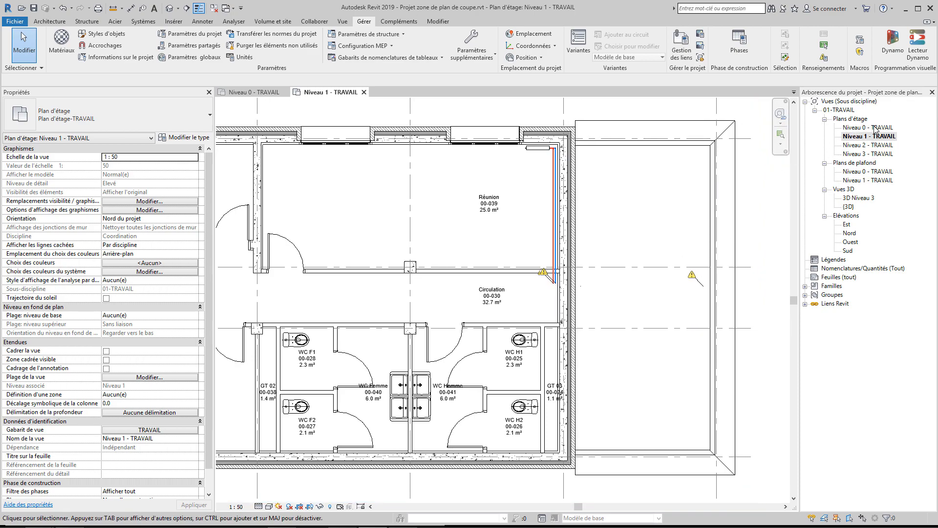
- In the Niveau 0 plan, draw a horizontal section looking north through the Circulation and Accueil rooms, ending beyond the east wall
double_click(875, 128)
scroll(684, 214, down, 2)
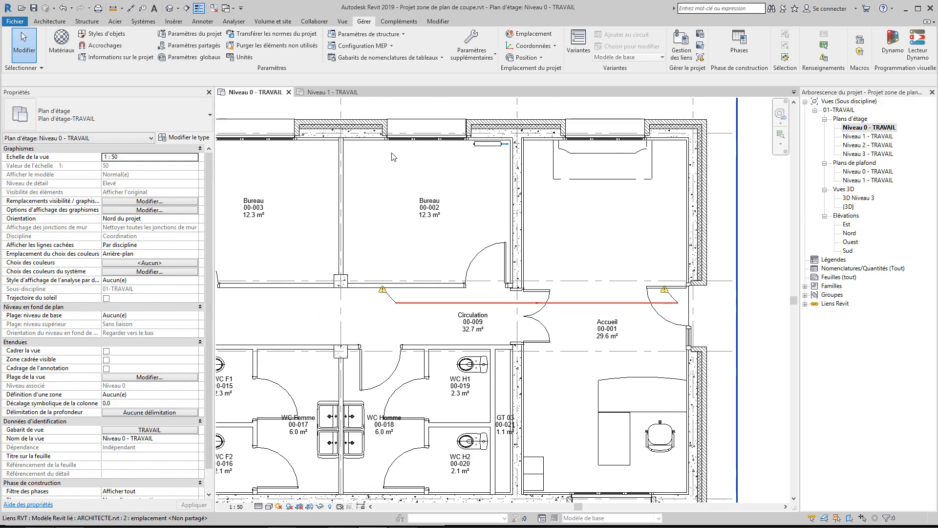
click(187, 8)
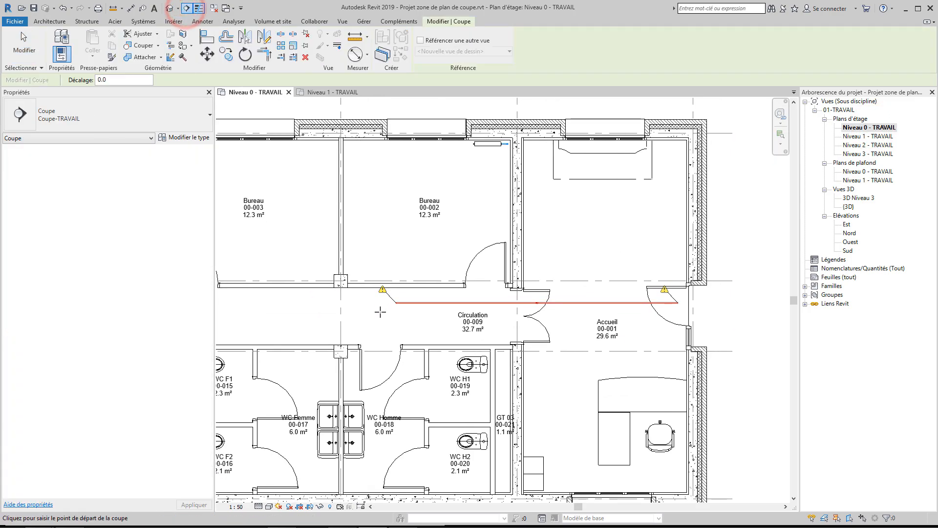
click(370, 314)
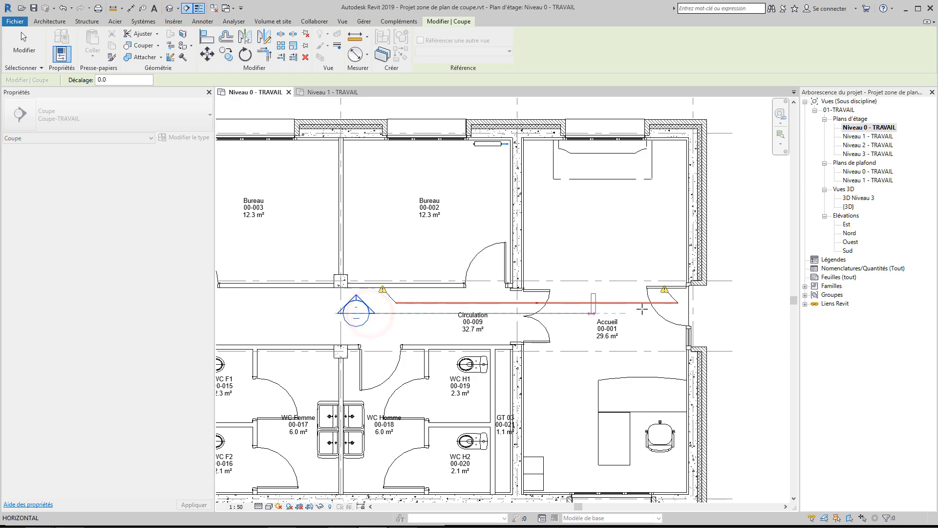
click(736, 312)
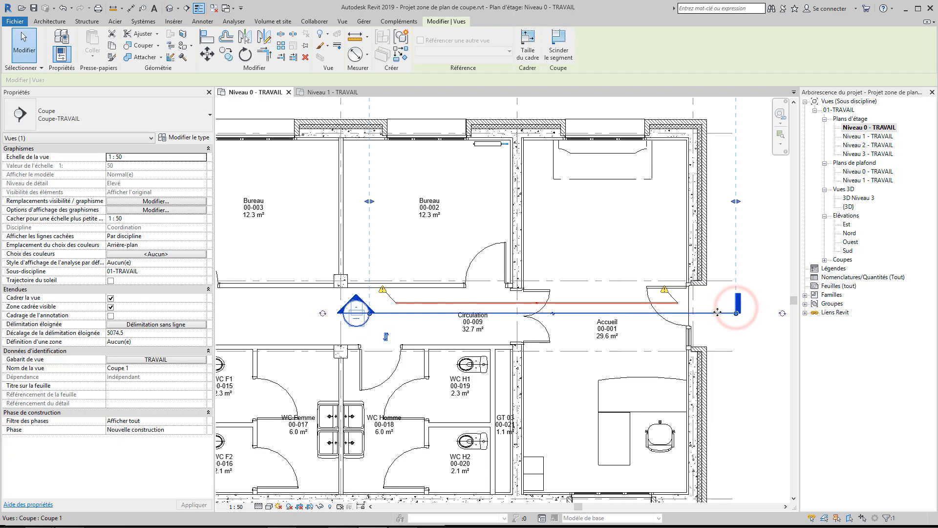
- Open the new section's view and extend its crop region down below Niveau 0 to inspect the pipe run
right_click(718, 312)
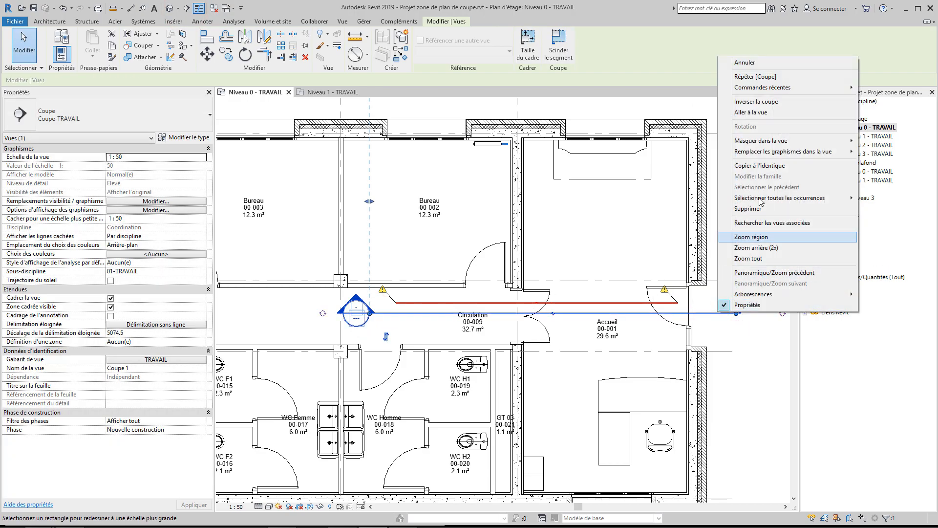
click(760, 115)
middle_drag(689, 406, 597, 305)
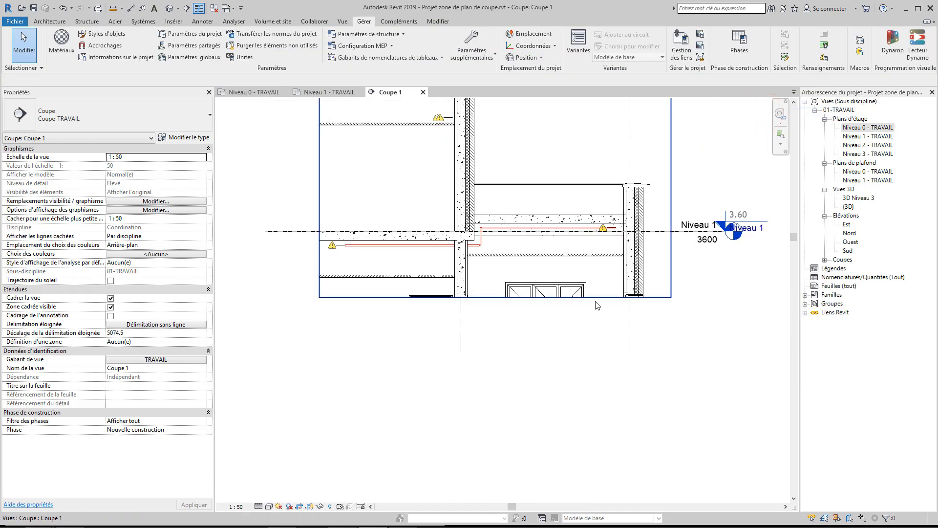
click(648, 297)
drag(495, 297, 492, 433)
middle_drag(598, 422, 630, 428)
scroll(630, 428, up, 4)
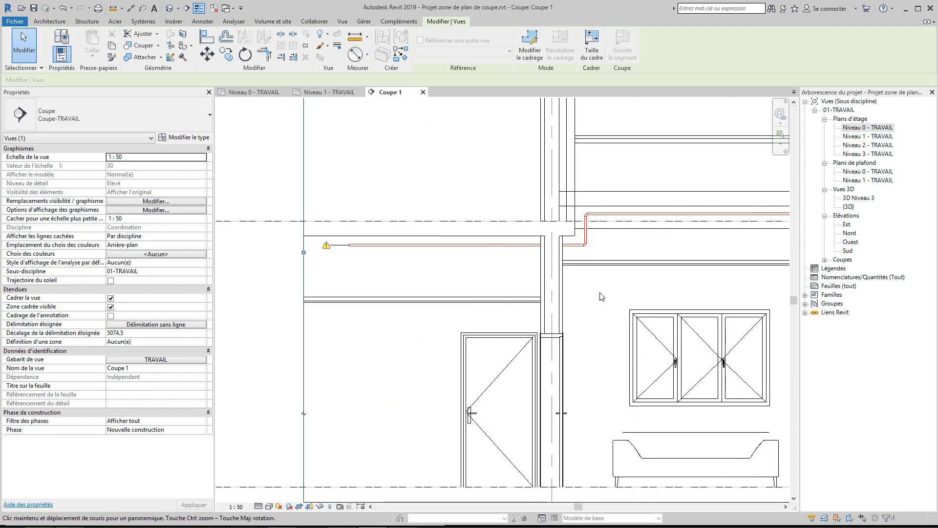
scroll(507, 270, up, 2)
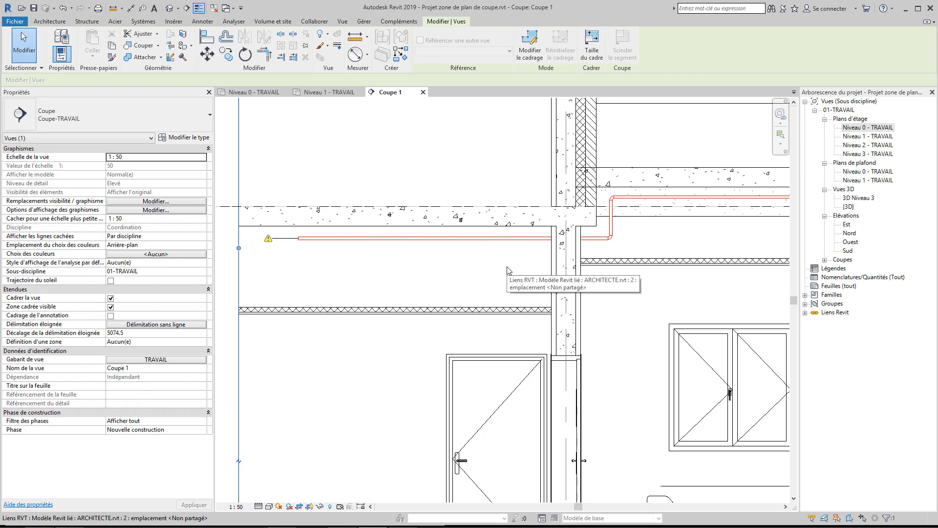
scroll(509, 271, down, 3)
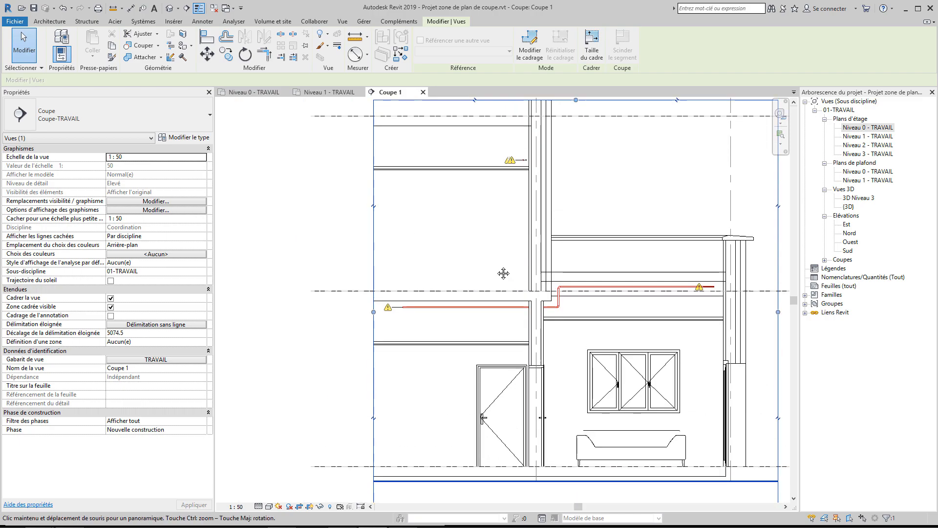
- In the Niveau 1 plan, move the section line up into the Réunion room just below the radiator and open its view
double_click(861, 136)
drag(627, 294, 607, 175)
right_click(606, 175)
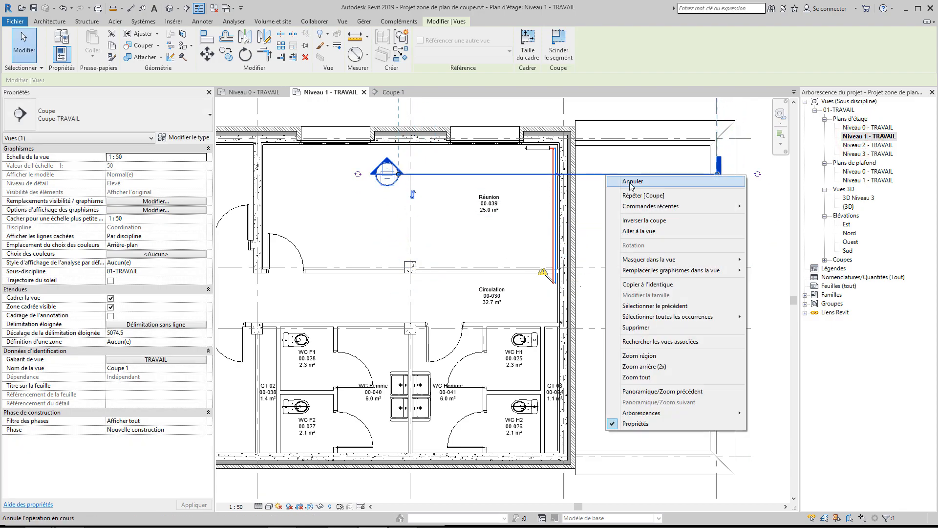
click(641, 231)
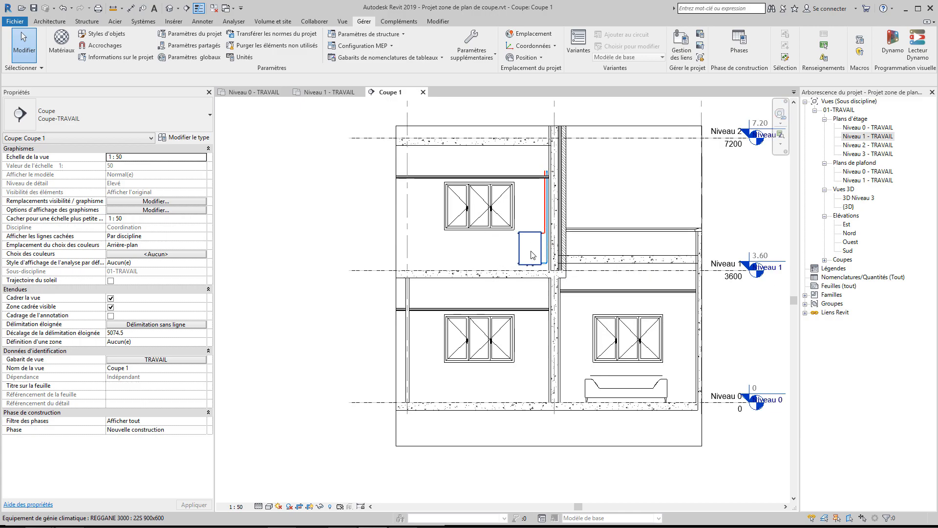
- Examine how the pipes and the radiator display in the Niveau 0 plan, and review that plan's view range settings
double_click(861, 128)
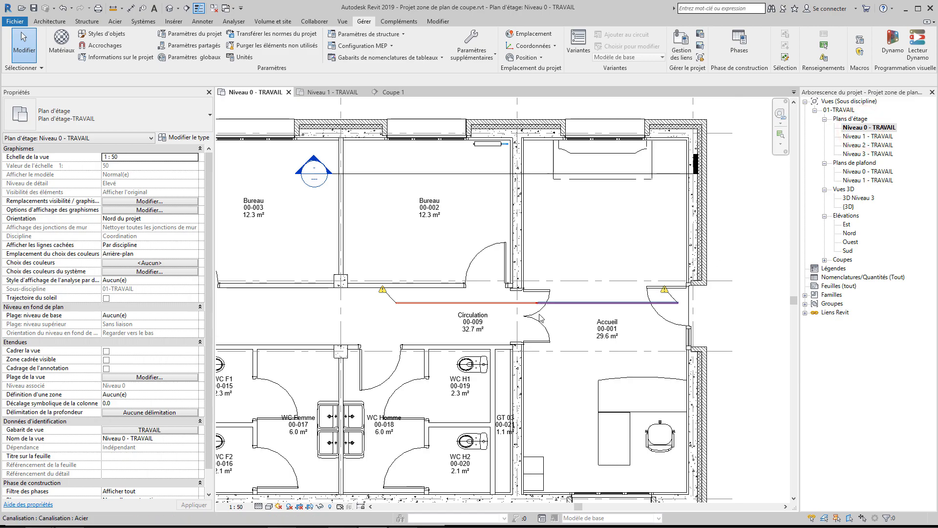
scroll(506, 328, up, 2)
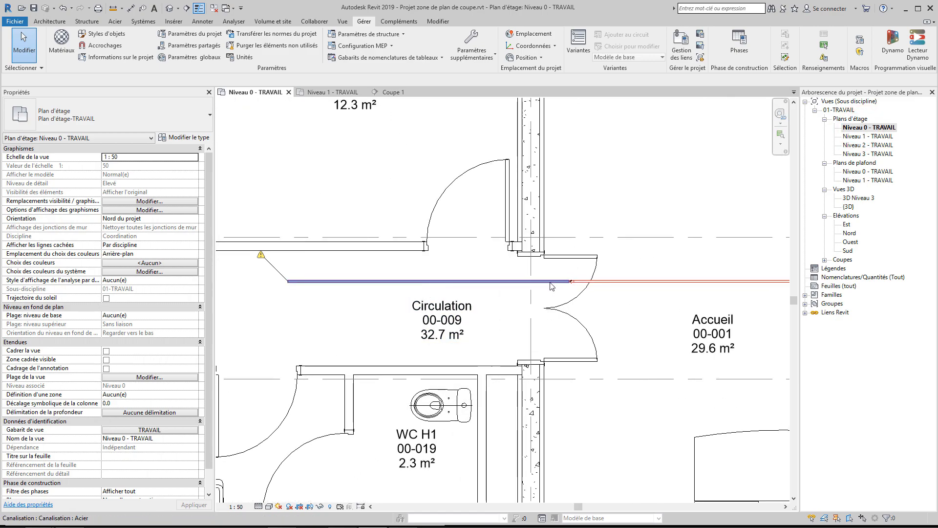
scroll(689, 286, down, 3)
middle_drag(694, 285, 658, 357)
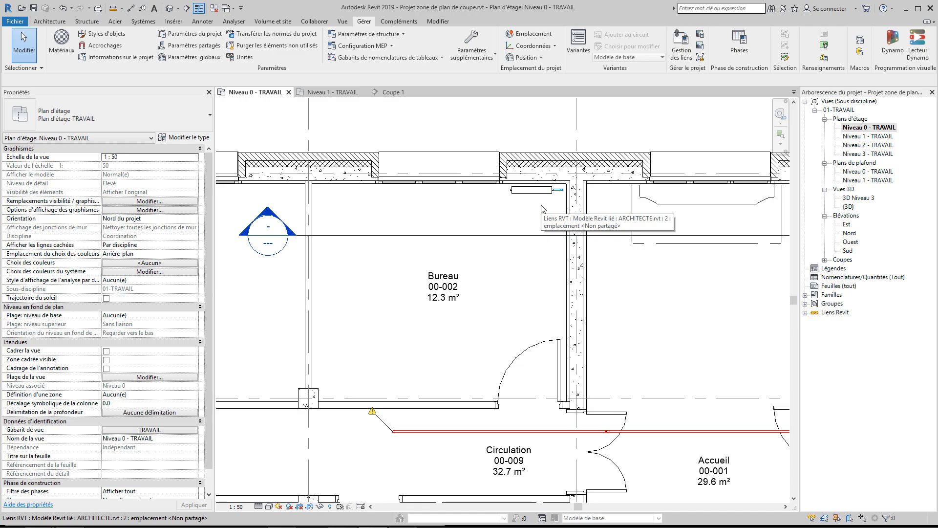
scroll(541, 209, down, 4)
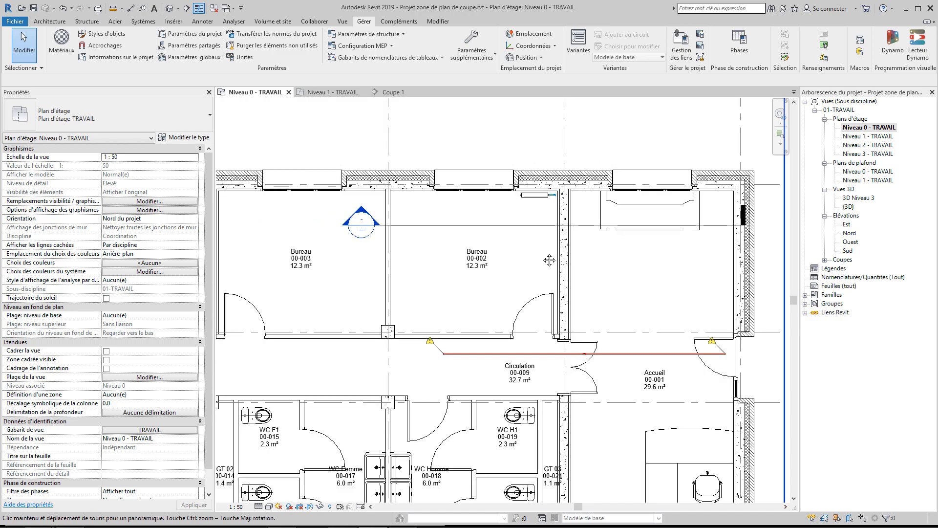
middle_drag(544, 264, 560, 253)
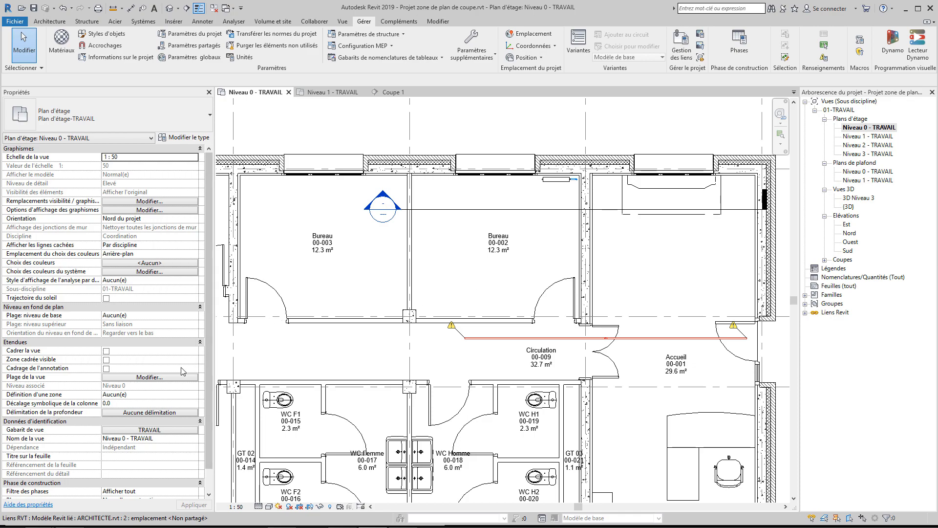
click(166, 377)
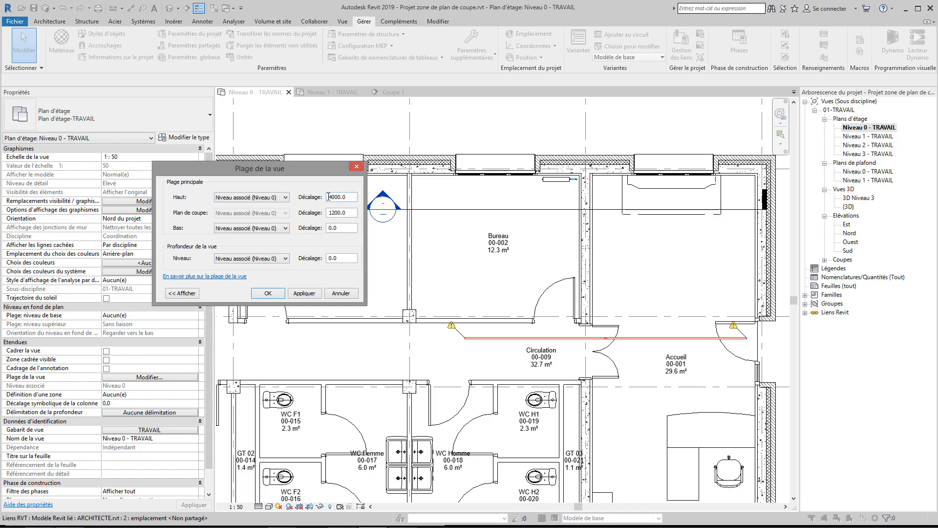
click(268, 294)
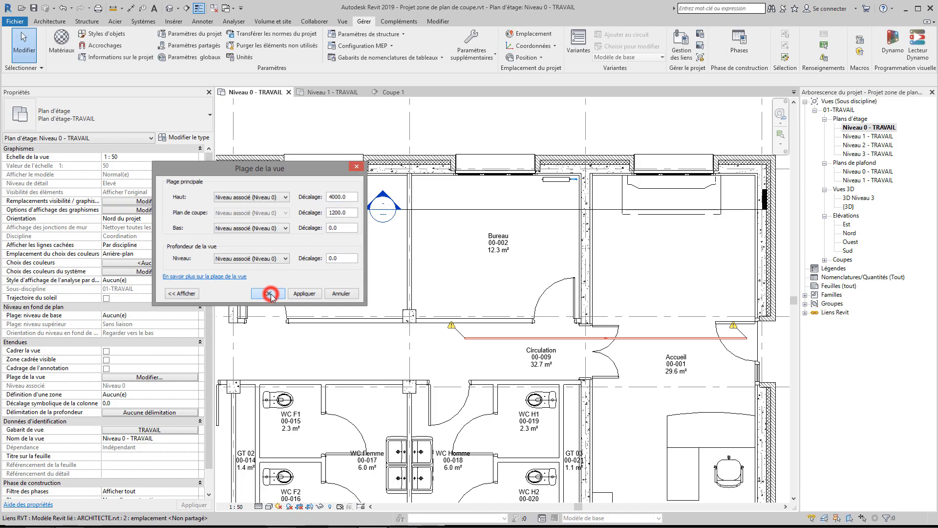
middle_drag(539, 254, 474, 262)
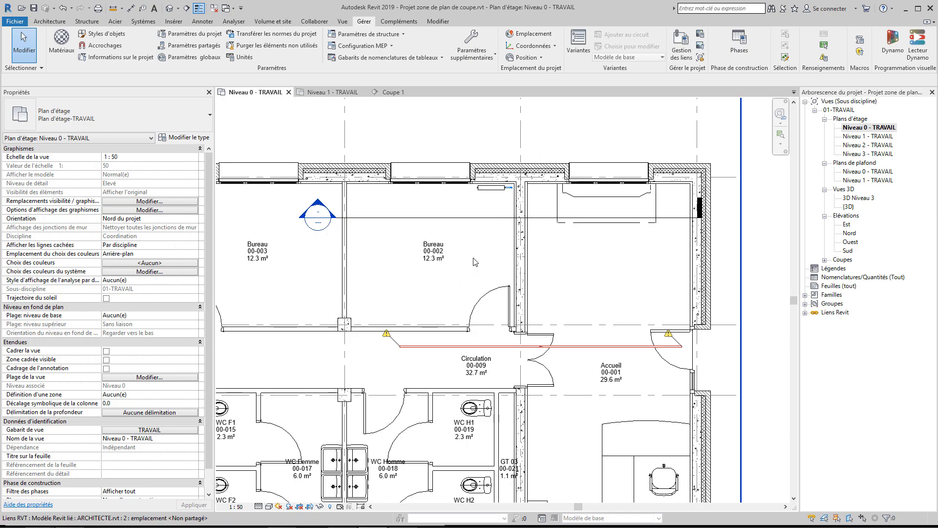
- In the Coupe 1 section, draw a horizontal REPERE detail line across the upper-floor radiator, about 4080 mm above Niveau 0
right_click(478, 221)
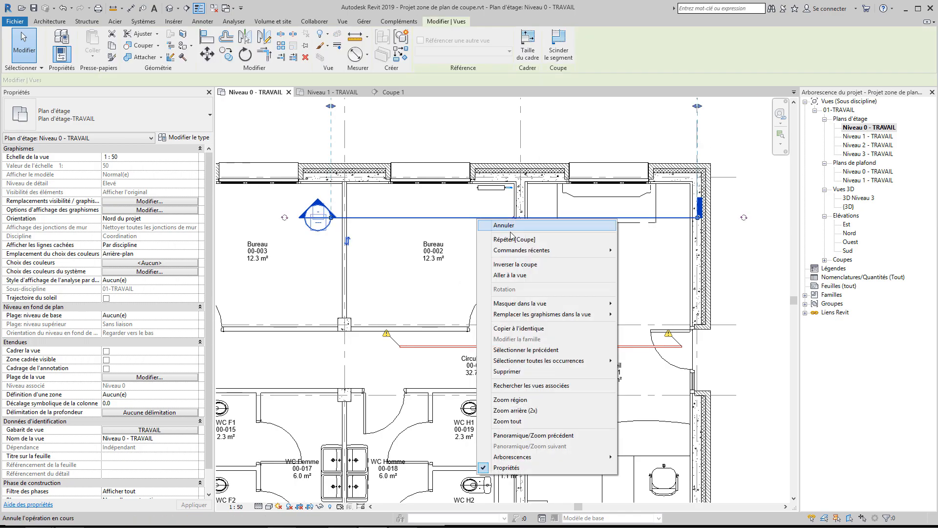
click(521, 275)
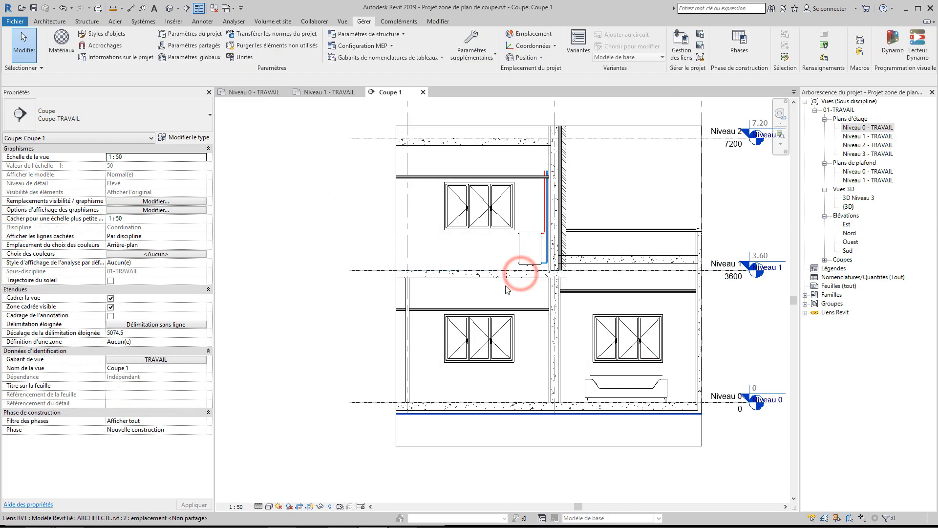
click(203, 21)
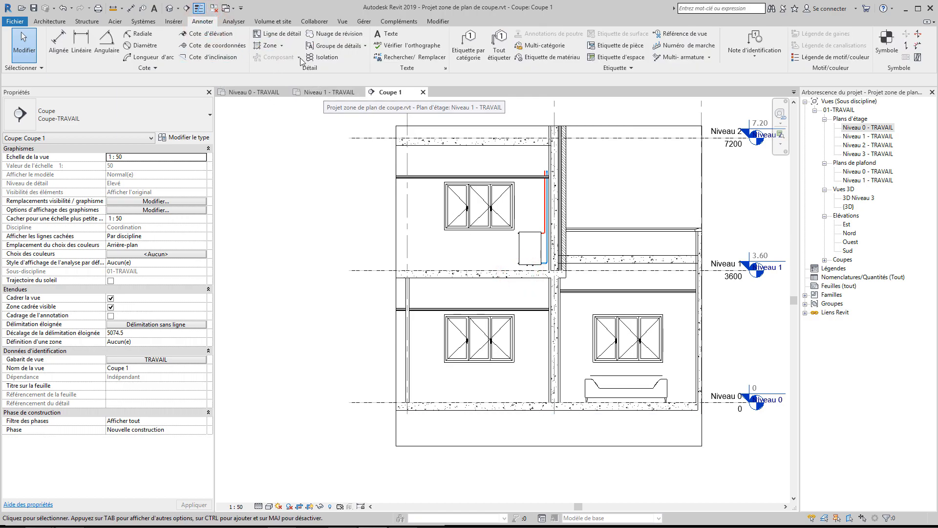
click(286, 33)
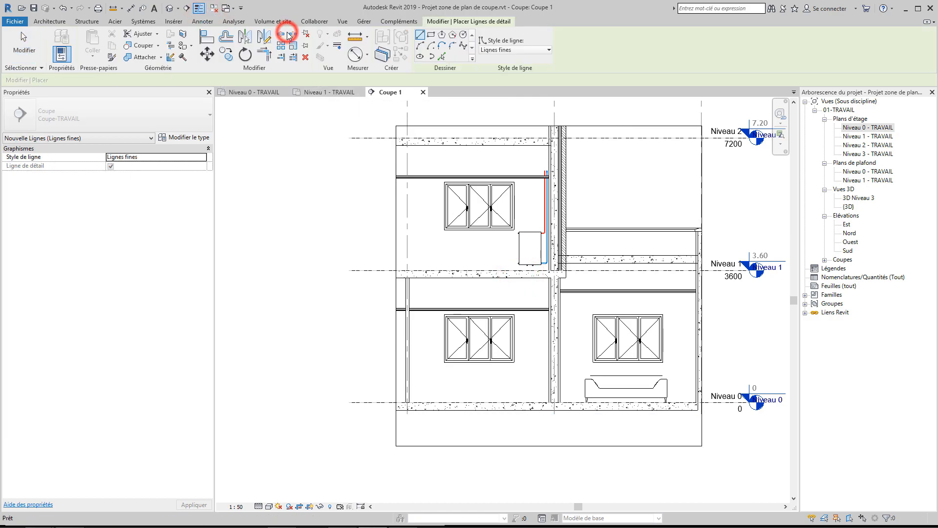
click(489, 49)
click(492, 172)
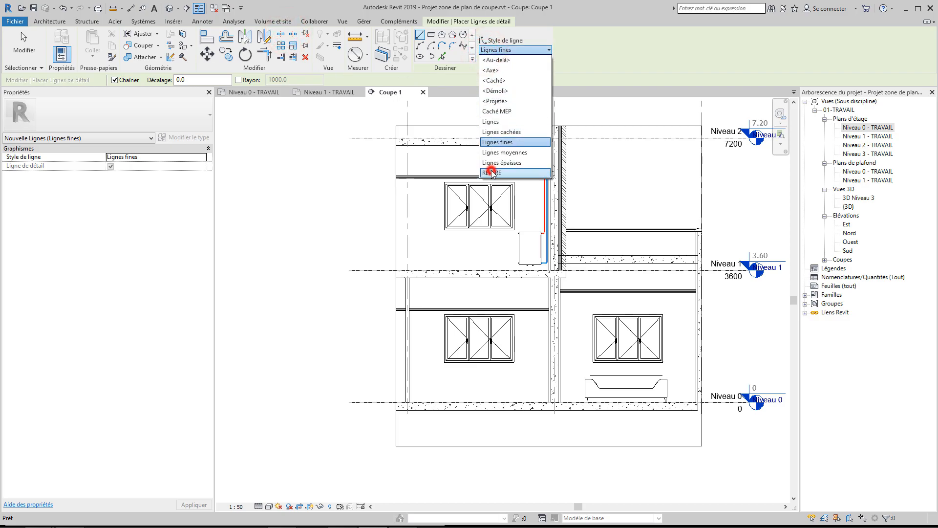
click(447, 253)
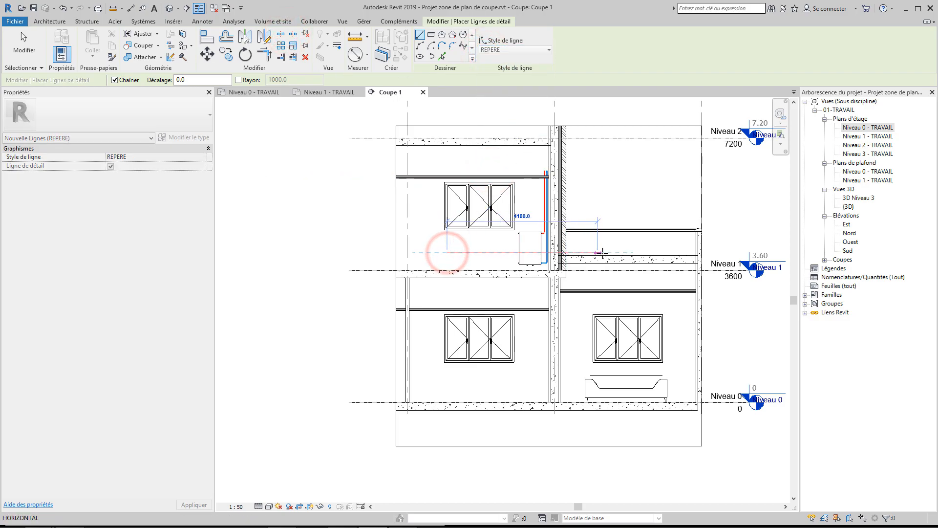
click(604, 252)
key(Escape)
key(Escape)
- Add an aligned dimension between the REPERE detail line and the Niveau 0 level line, placed beside the ground-floor window
scroll(532, 356, up, 2)
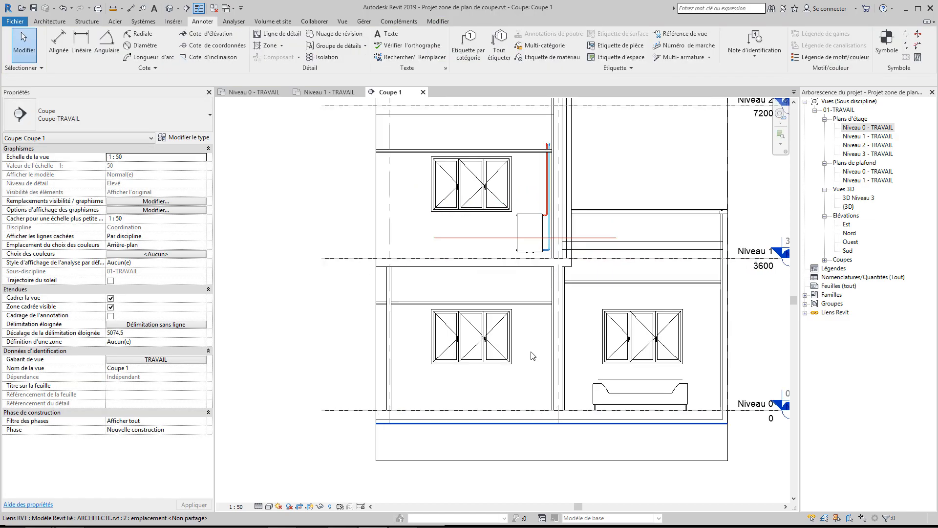
scroll(533, 356, up, 2)
middle_drag(532, 356, 542, 338)
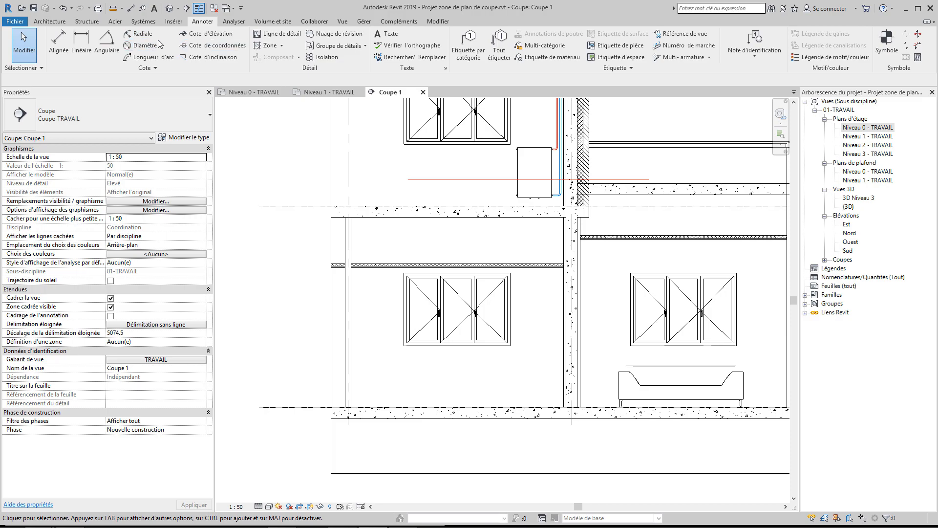
click(67, 41)
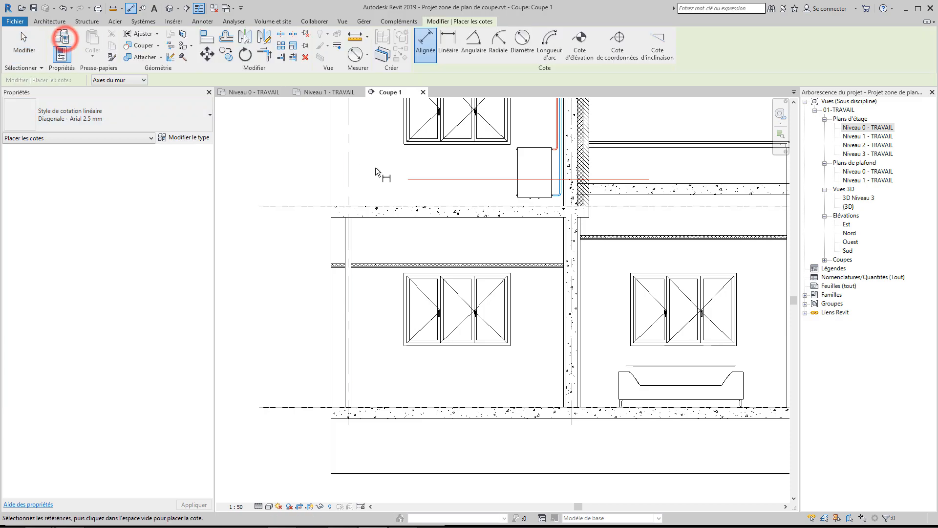
click(423, 179)
click(428, 404)
click(388, 386)
key(Escape)
key(Escape)
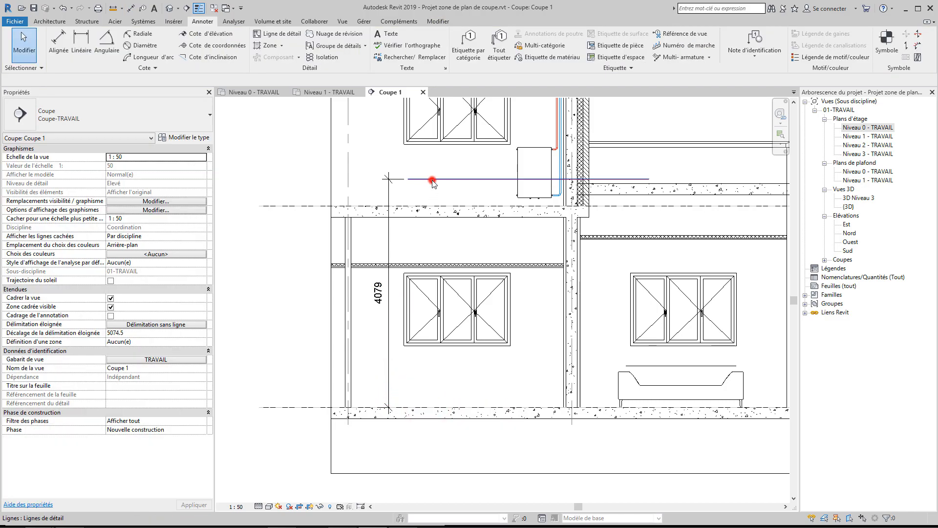
- Set the dimensioned height of the REPERE detail line above Niveau 0 to 4 m in the Coupe 1 section
click(430, 179)
click(384, 292)
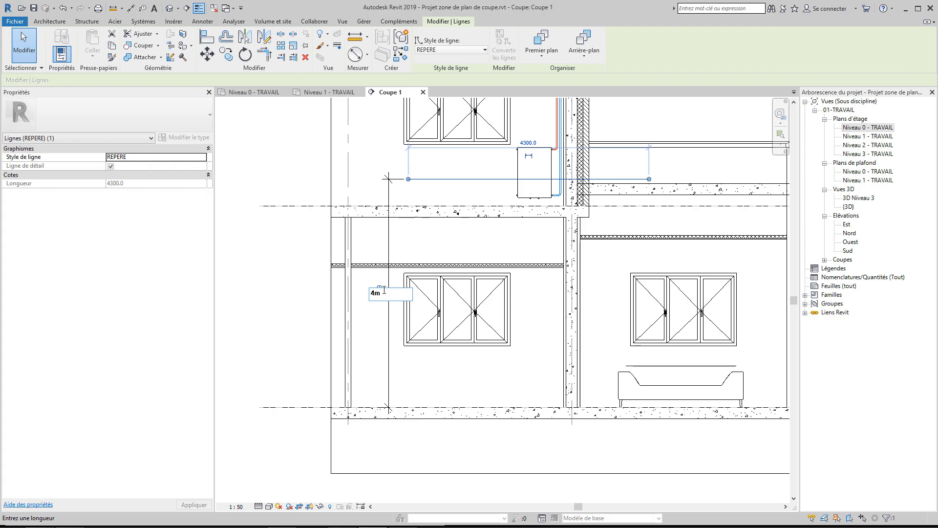
key(Return)
click(473, 238)
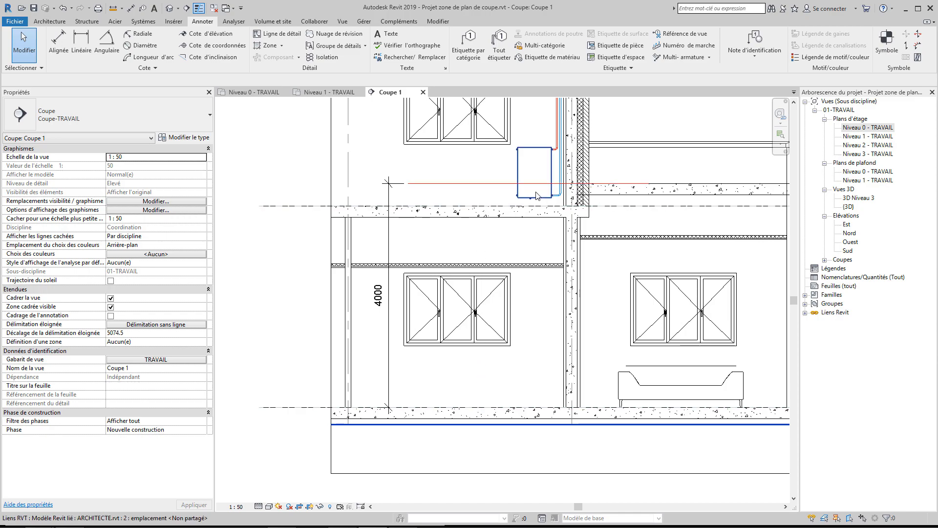
scroll(536, 195, up, 5)
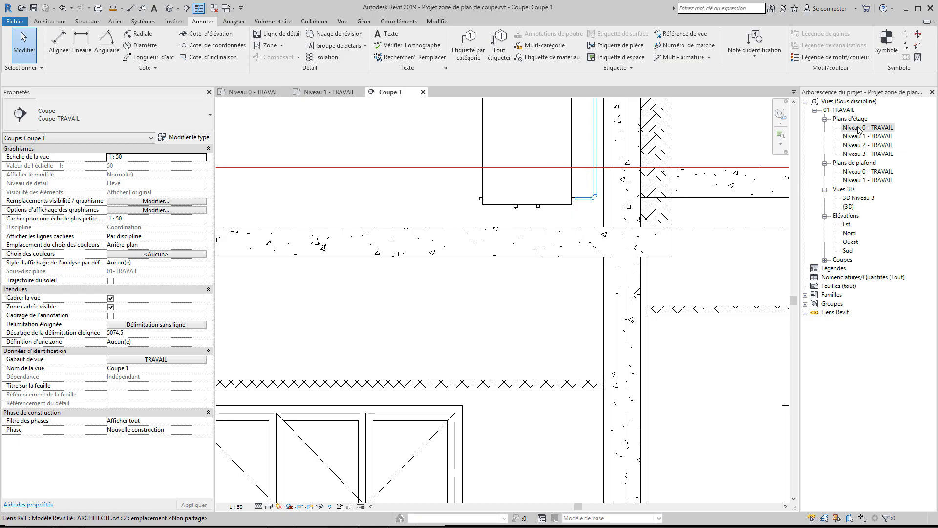
- In the Niveau 0 plan, move the section line down into the Circulation corridor just below the red pipe and open its view
double_click(858, 128)
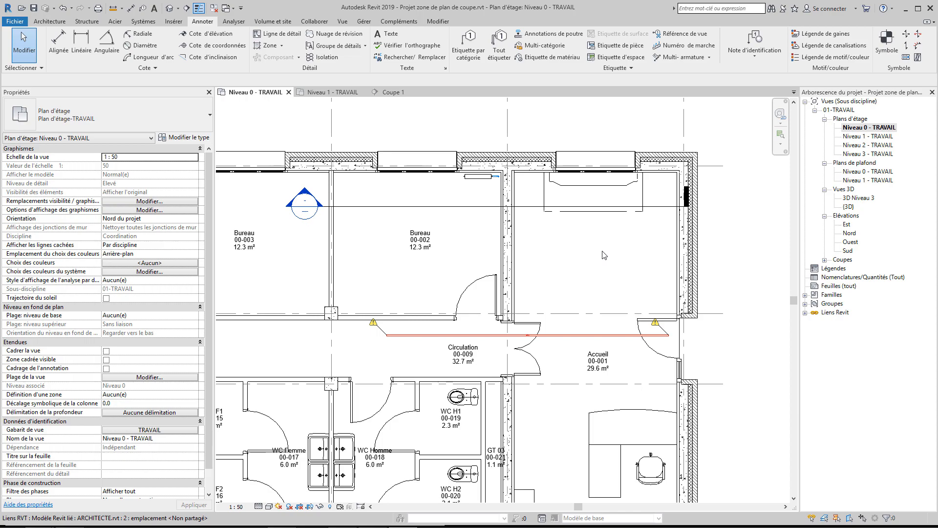
click(536, 208)
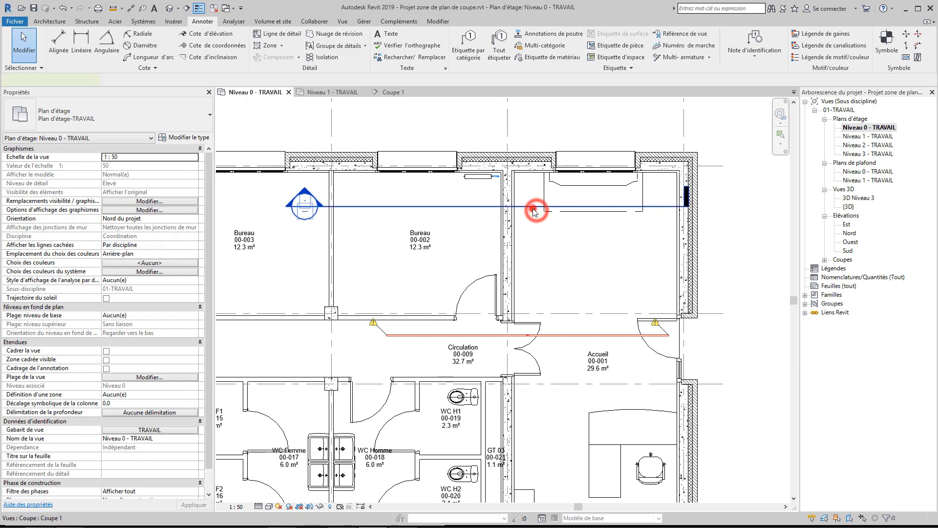
drag(483, 206, 509, 349)
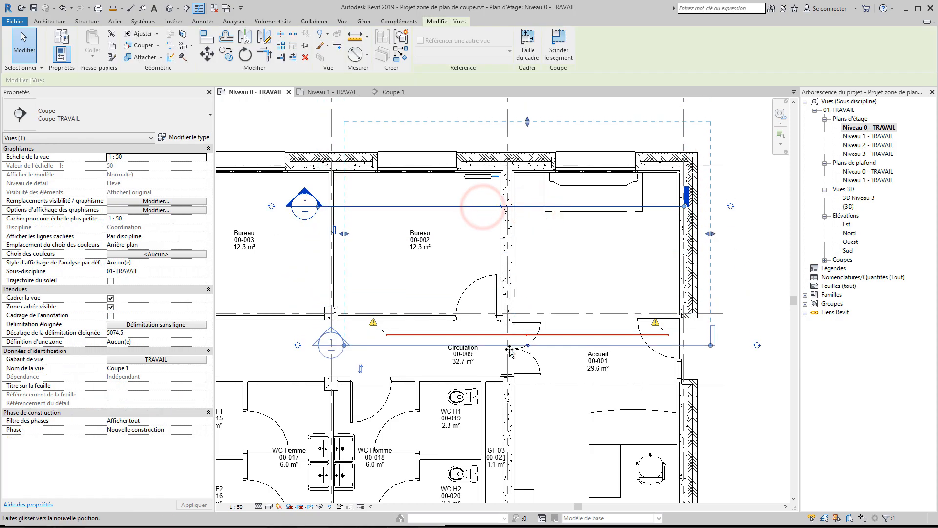
right_click(510, 350)
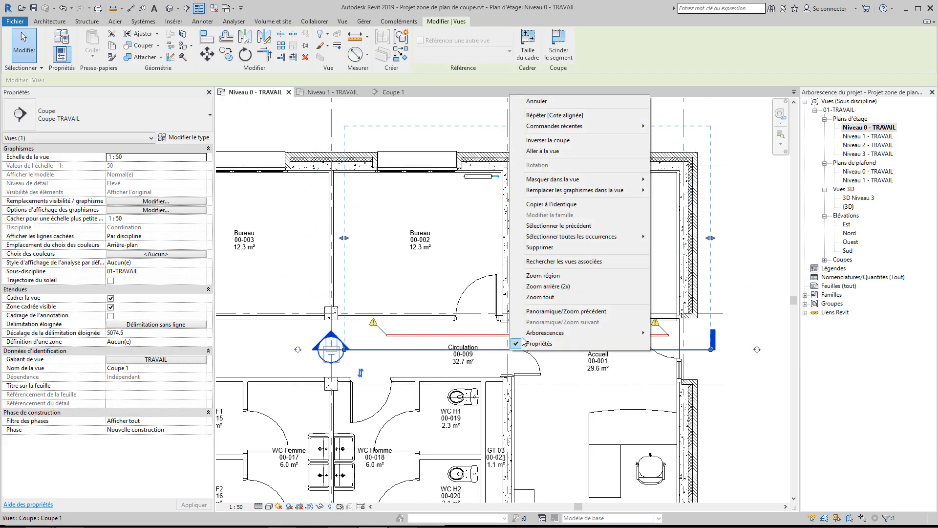
click(544, 151)
scroll(443, 272, down, 5)
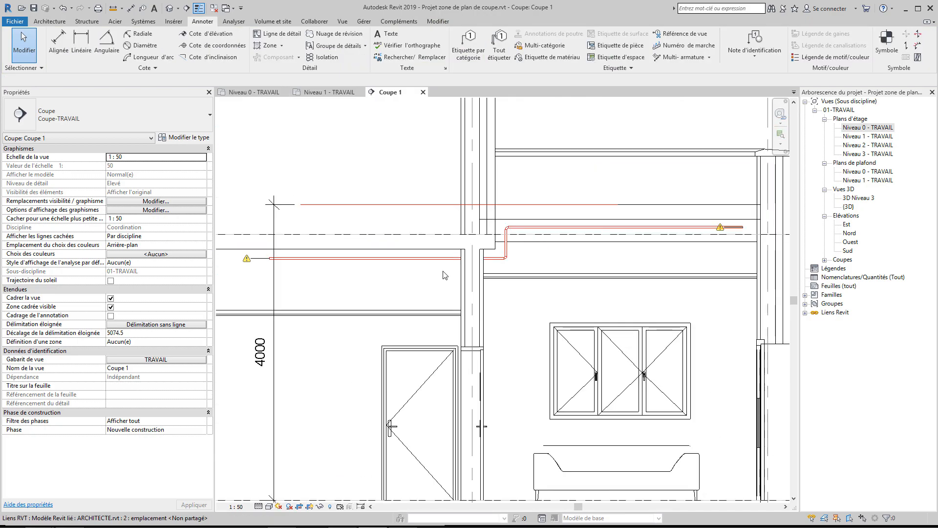
- Measure the height from Niveau 0 to the underside of the corridor's ceiling slab in the section
middle_drag(502, 320, 504, 306)
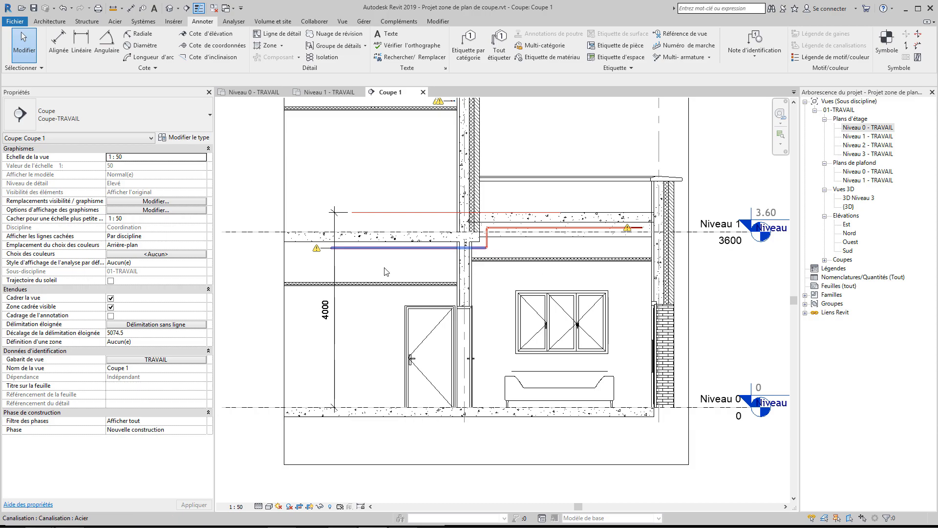
key(m)
key(e)
click(362, 404)
click(365, 241)
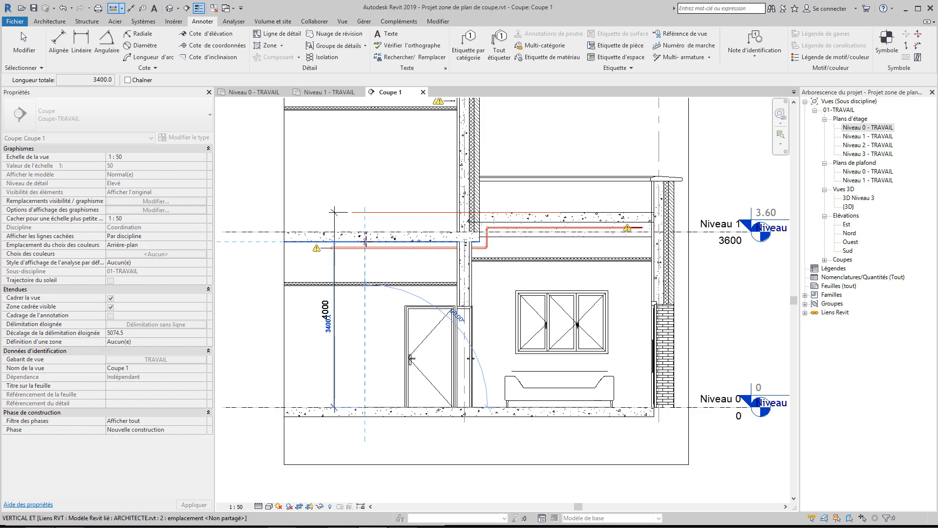
key(Escape)
key(Escape)
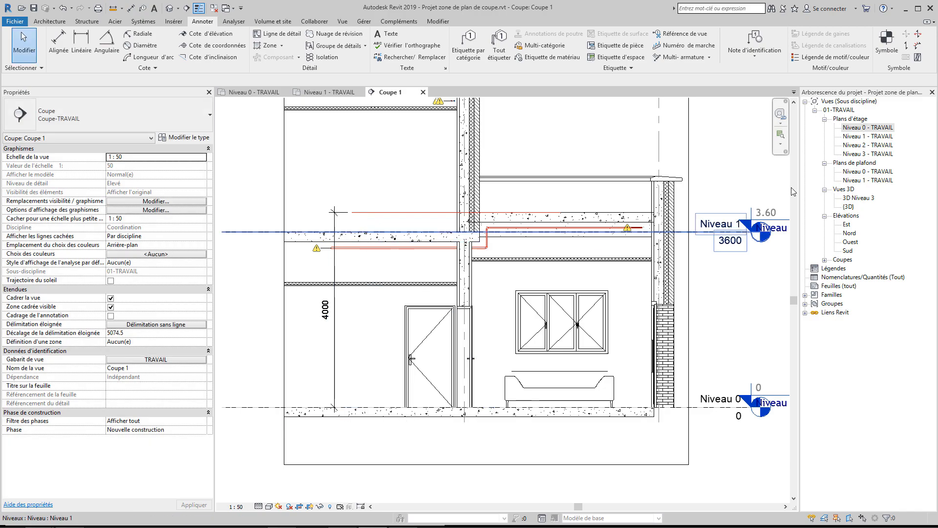
- Set the top offset of the Niveau 0 plan's view range to 3400 and check the pipes in the plan
double_click(861, 128)
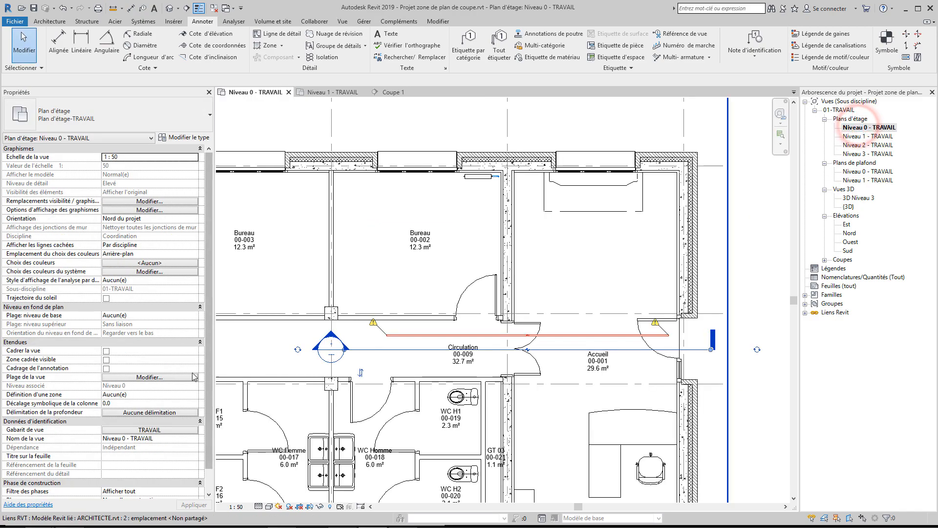
click(149, 376)
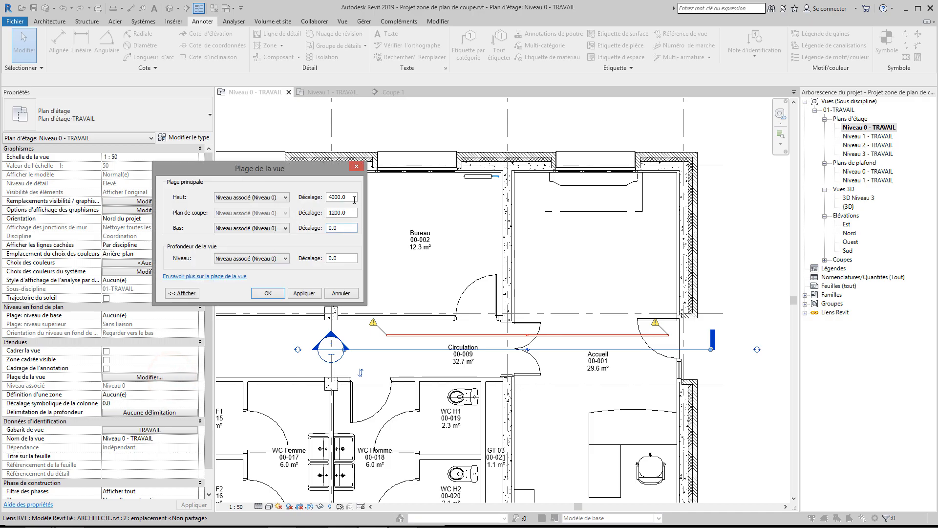
drag(322, 197, 319, 196)
text(3)
click(272, 294)
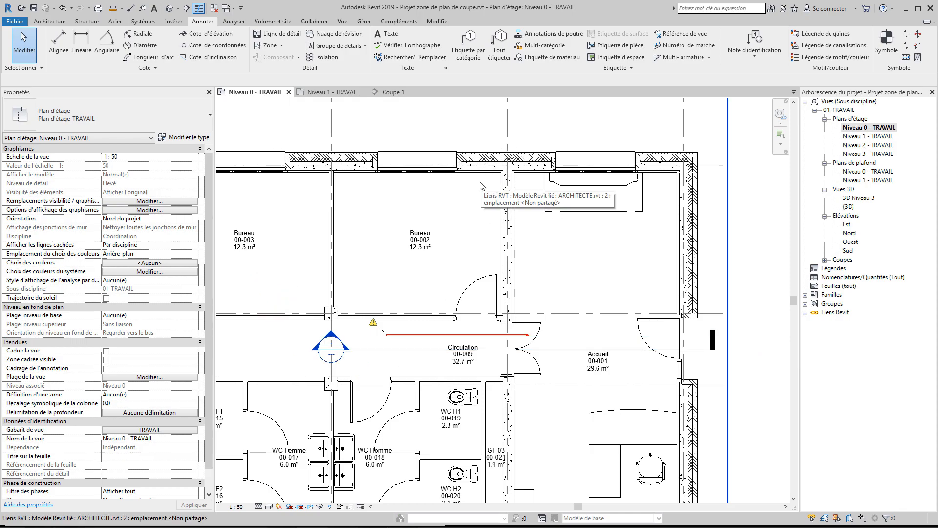
click(573, 341)
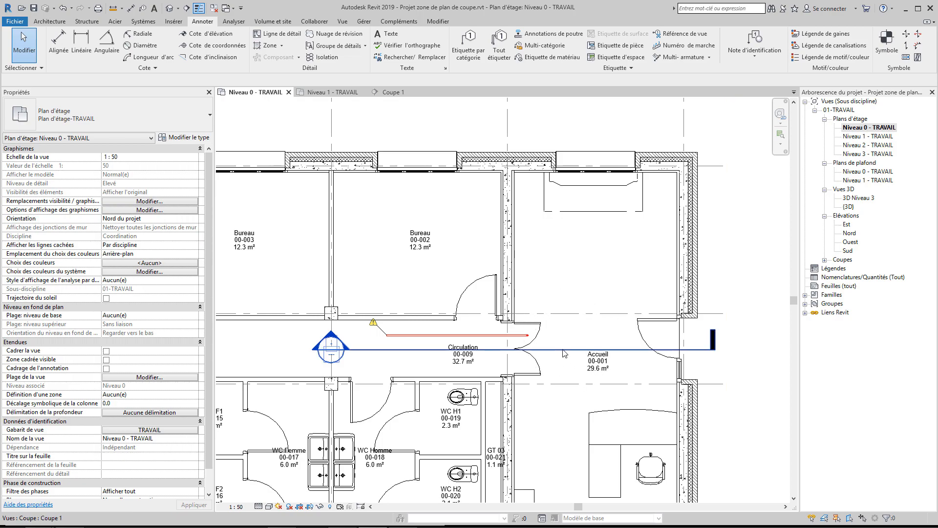
- Open the Coupe 1 section from the plan and measure the height between Niveau 0 and the underside of the Accueil roof slab
right_click(564, 349)
click(610, 149)
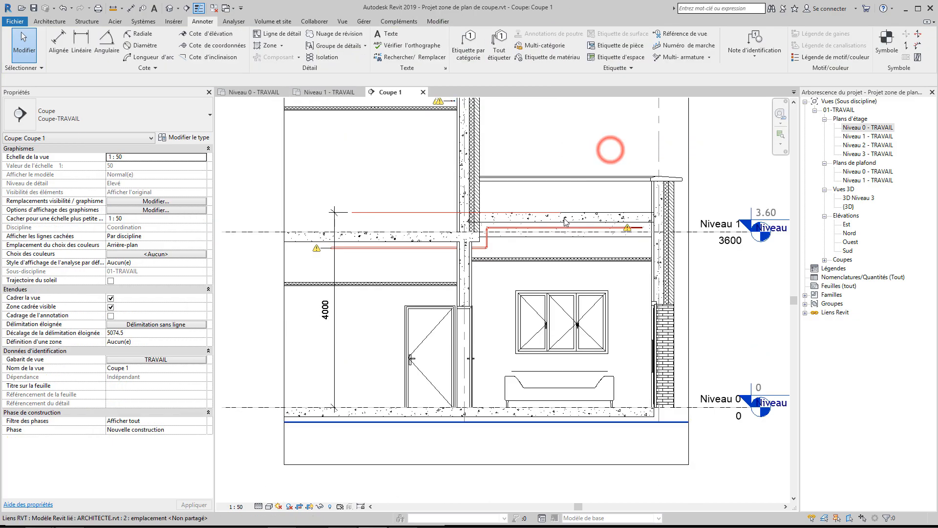
scroll(531, 253, up, 2)
middle_drag(530, 253, 475, 220)
scroll(486, 225, down, 1)
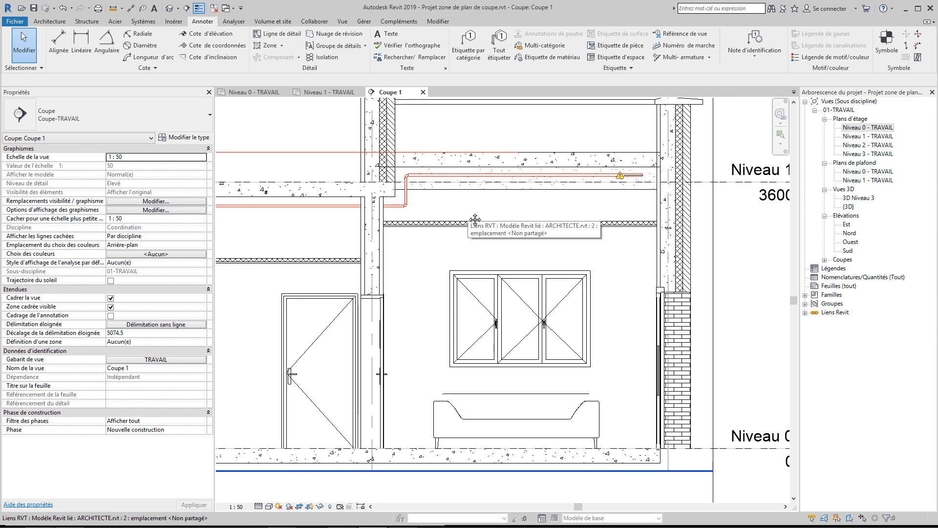
key(m)
key(e)
click(407, 167)
click(403, 446)
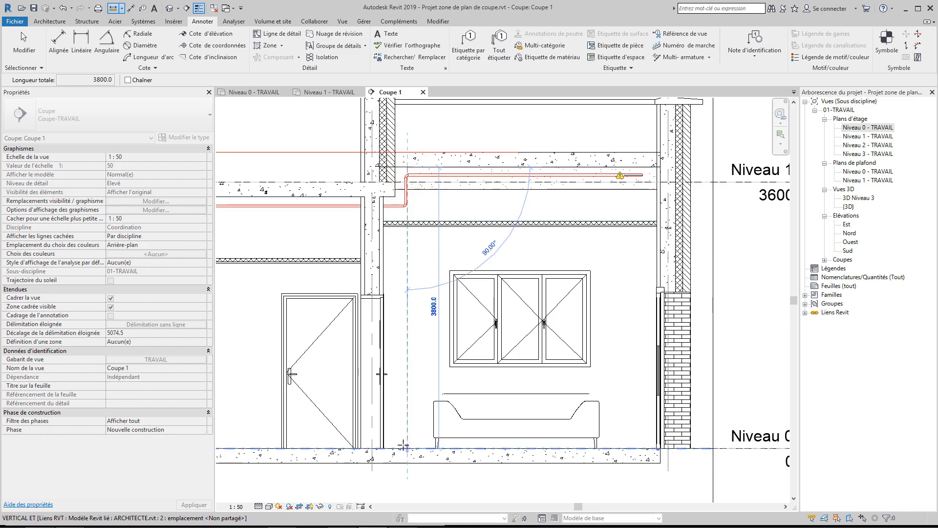
- Raise the top offset of the Niveau 0 plan's view range to 3800 and check the radiator in Bureau 00-002
double_click(853, 128)
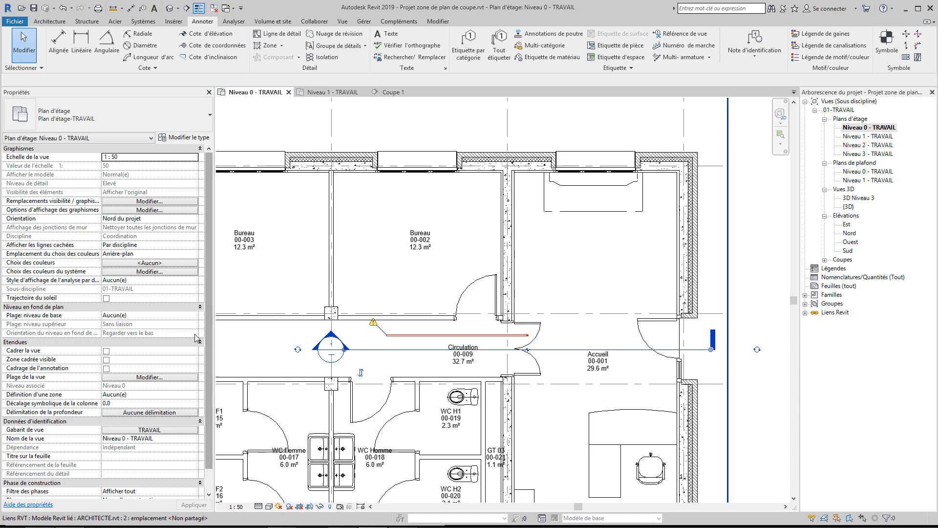
click(162, 379)
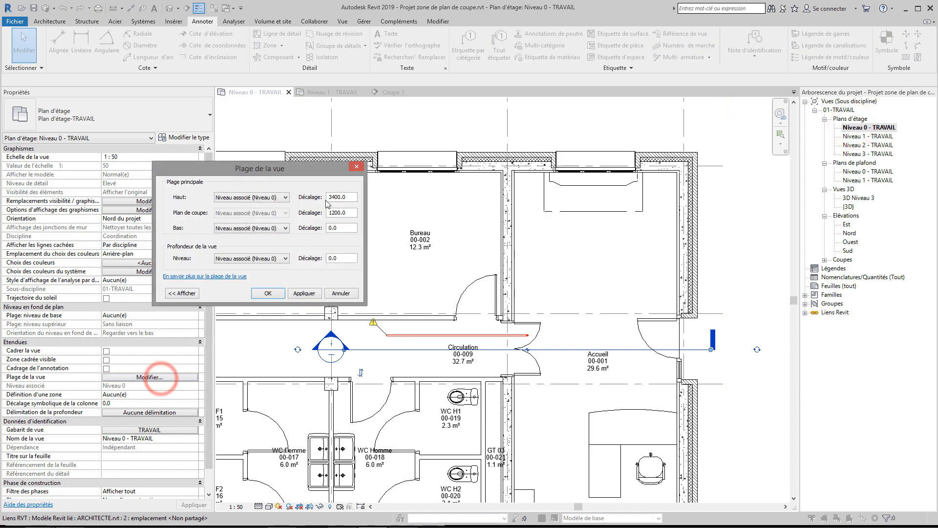
double_click(348, 197)
text(38)
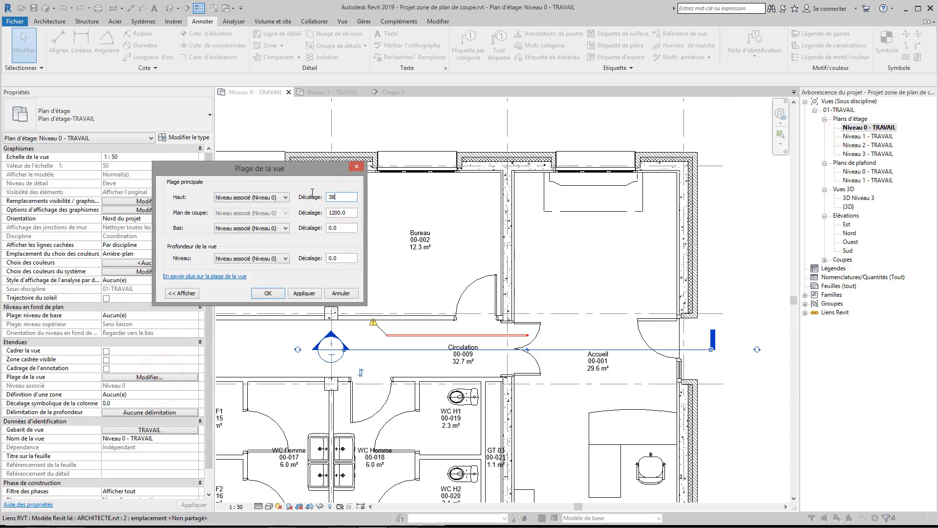
click(268, 293)
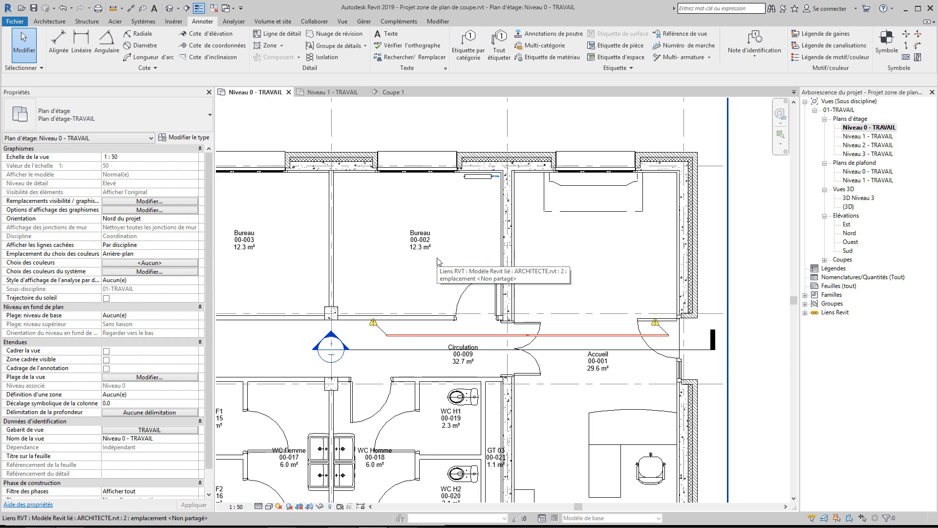
click(481, 187)
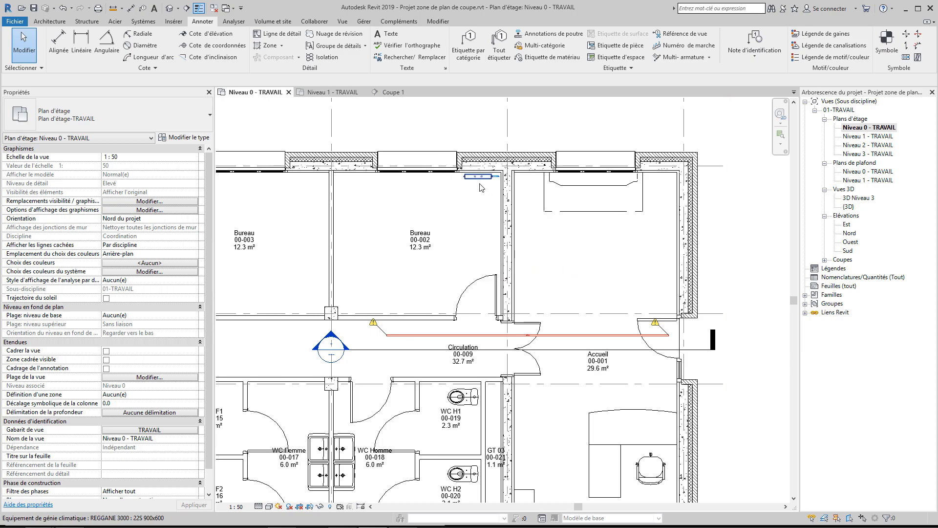
- Extend the section line along the corridor to just beyond grid 1 so it spans the whole building, and open its view
scroll(469, 196, down, 3)
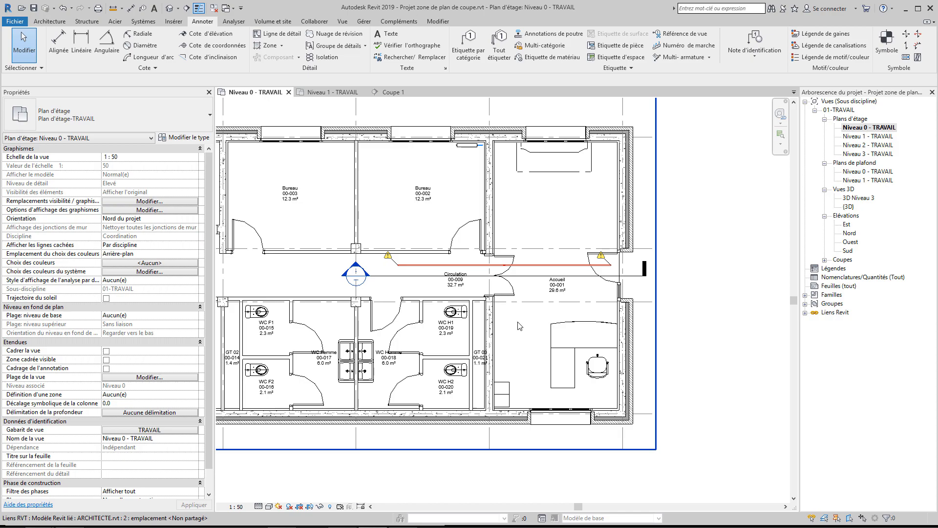
scroll(596, 313, down, 4)
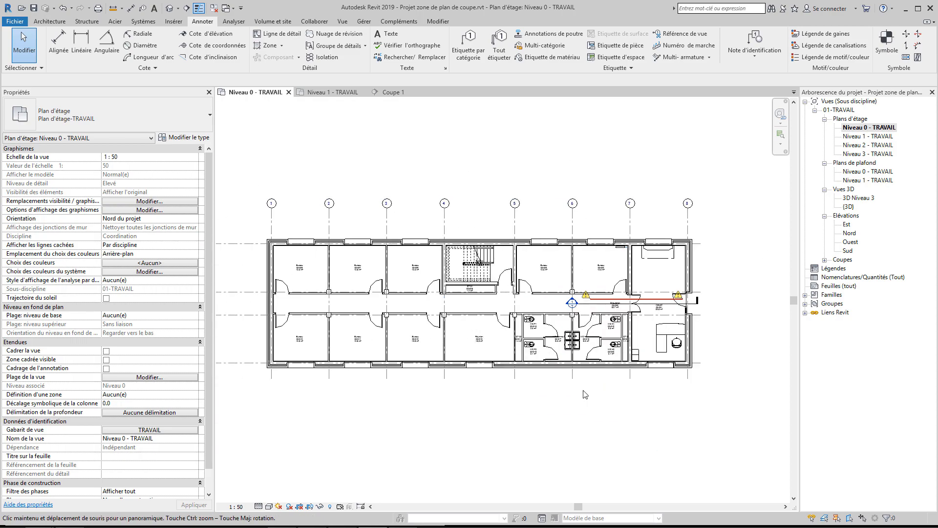
click(591, 308)
scroll(588, 306, up, 2)
click(589, 306)
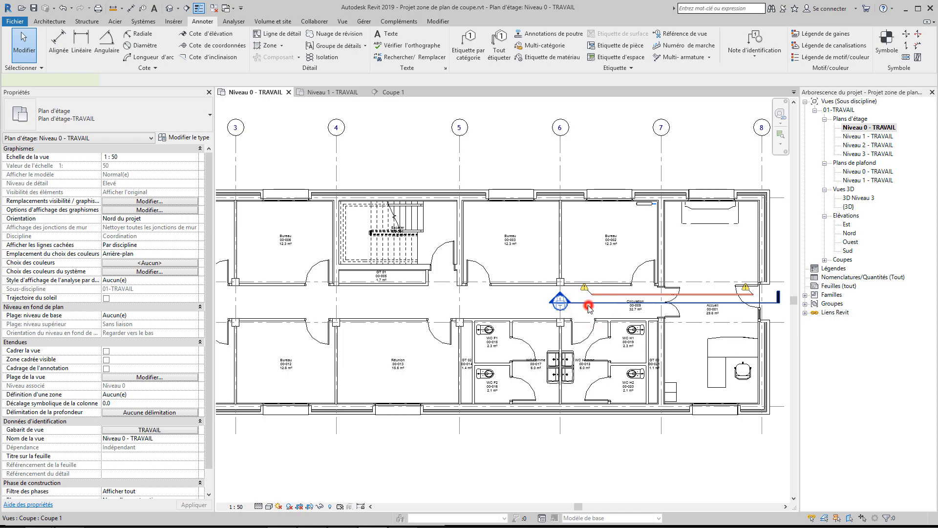
scroll(589, 306, down, 1)
drag(574, 303, 361, 303)
middle_drag(366, 305, 557, 323)
scroll(557, 323, down, 1)
drag(550, 321, 369, 322)
scroll(369, 321, down, 1)
drag(689, 285, 377, 286)
right_click(427, 320)
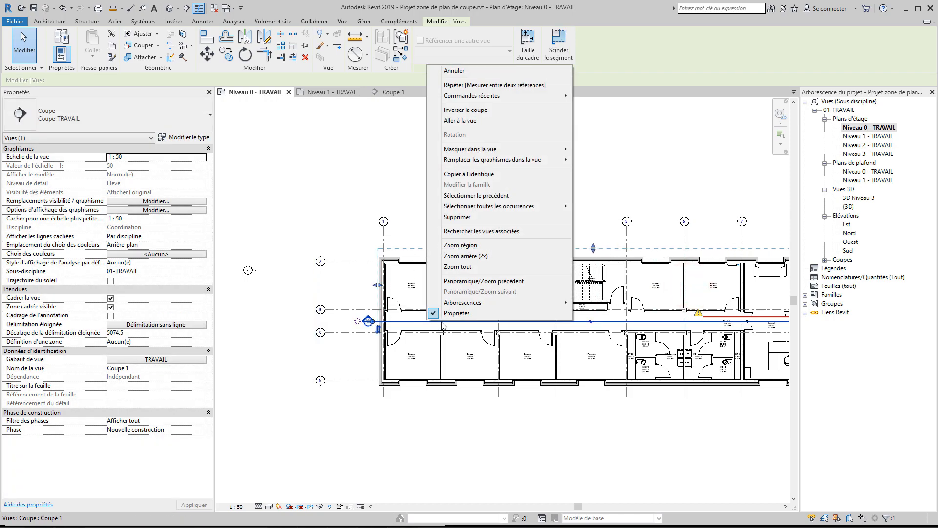
click(467, 120)
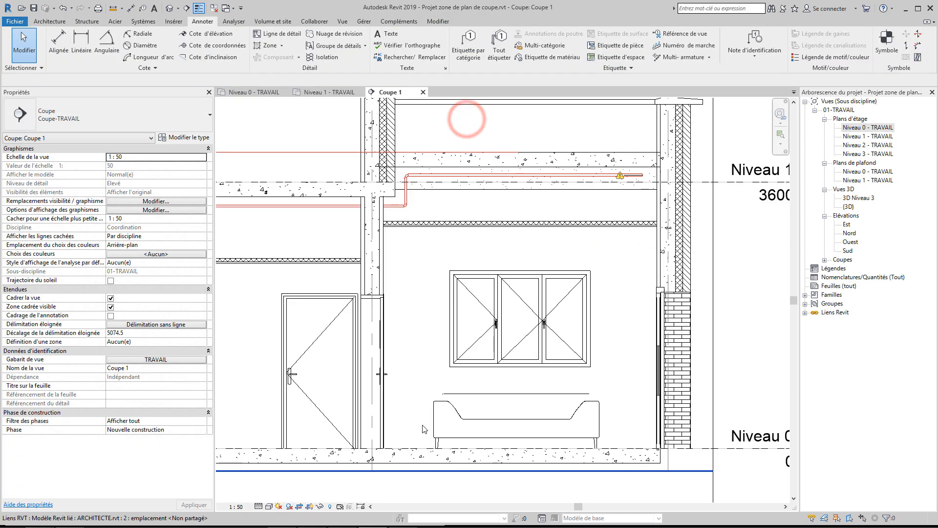
- Examine the full-length section, comparing the slab and pipe heights along the corridor with those over the entrance area
scroll(425, 428, down, 2)
middle_drag(539, 352, 770, 339)
scroll(574, 351, down, 1)
middle_drag(383, 352, 641, 347)
scroll(638, 348, down, 1)
mouse_move(419, 345)
middle_down()
mouse_move(625, 346)
mouse_move(477, 358)
middle_up()
scroll(544, 345, down, 1)
middle_drag(694, 361, 547, 354)
scroll(547, 354, down, 1)
middle_drag(609, 361, 673, 356)
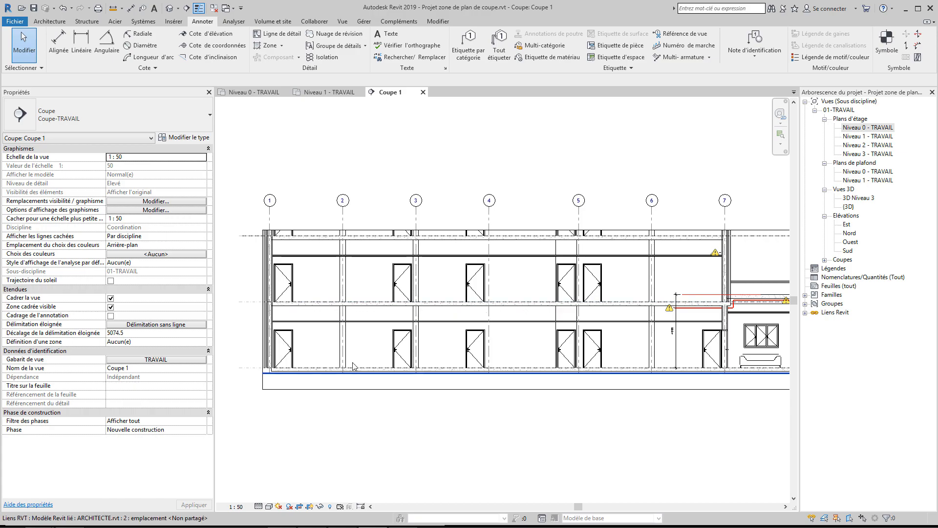
middle_drag(685, 364, 548, 368)
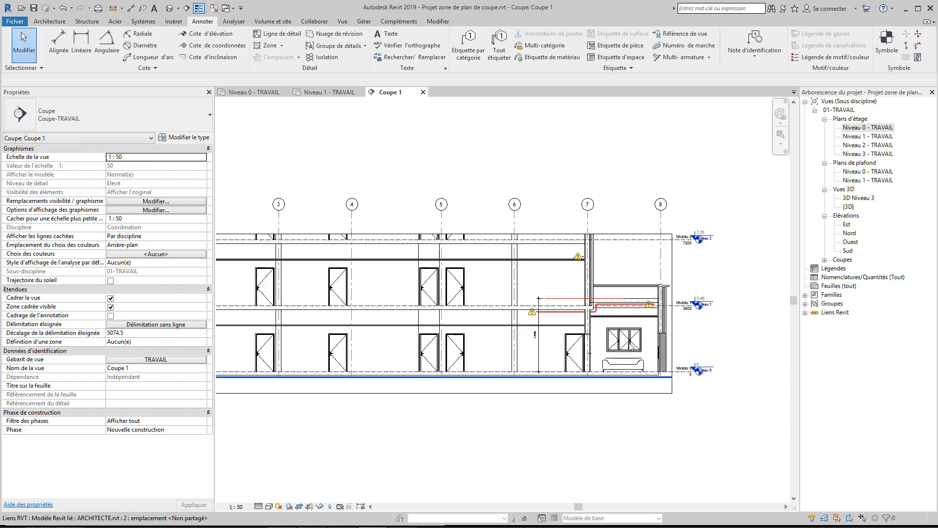
scroll(534, 345, up, 4)
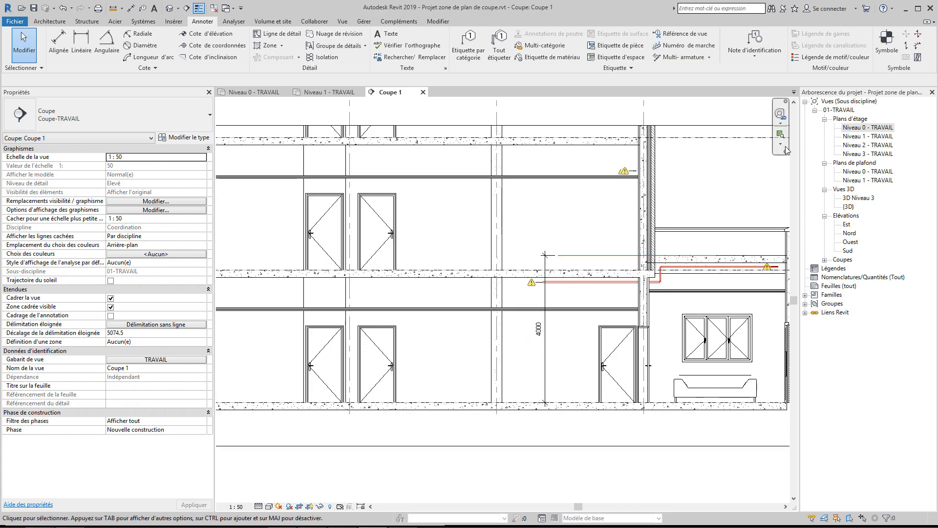
- Set the top offset of the Niveau 0 plan's view range back to 3400 and check the corridor and Accueil areas
double_click(854, 127)
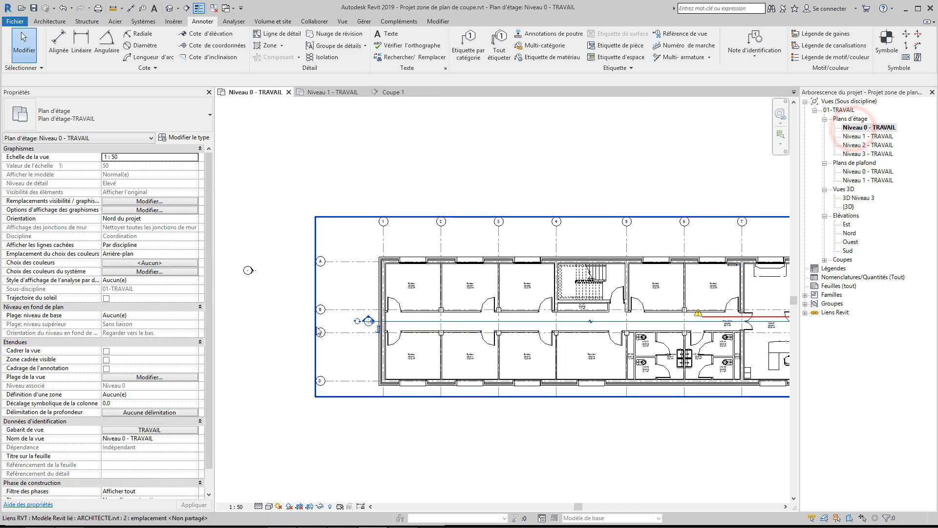
click(162, 380)
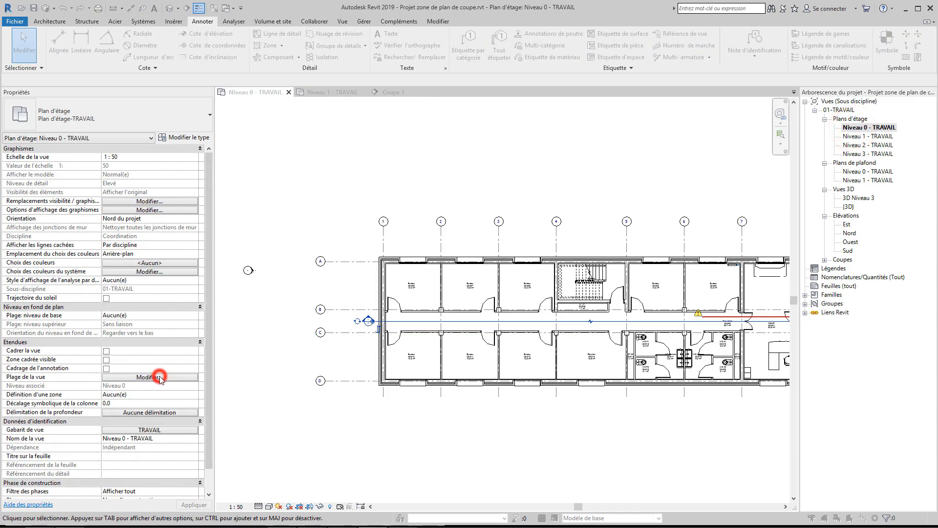
double_click(351, 196)
text(3400)
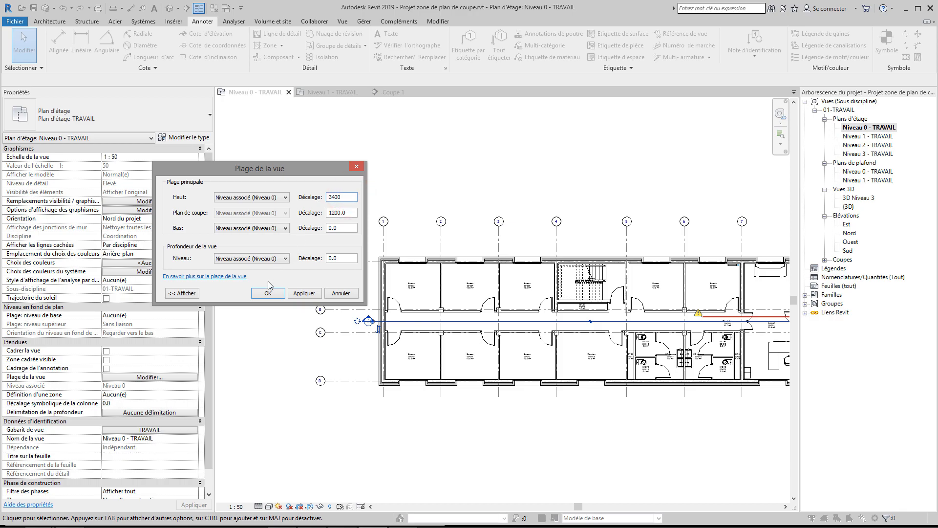
click(268, 293)
middle_drag(570, 351, 400, 352)
middle_drag(600, 349, 508, 345)
scroll(506, 343, up, 2)
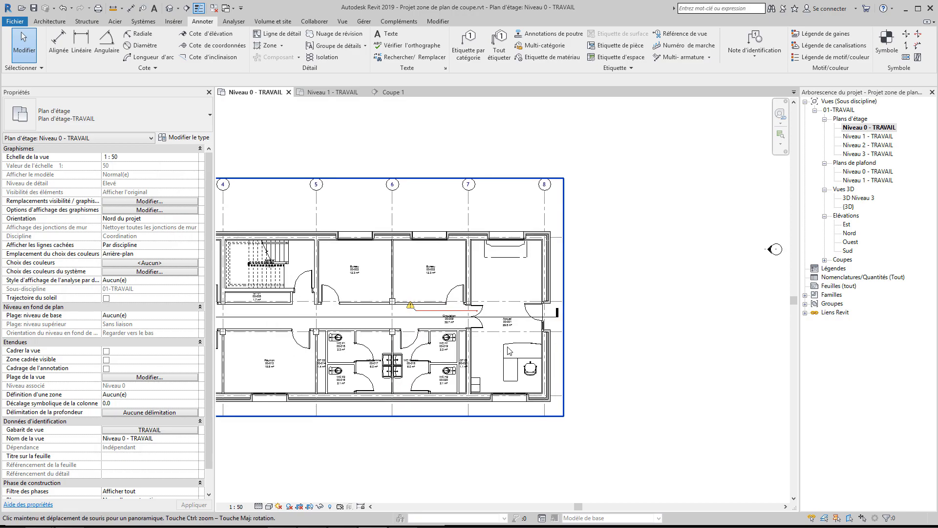
- Create a plan region in the Niveau 0 plan with a 3700 by 8000 rectangular boundary along the inner walls of Accueil 00-001
click(342, 21)
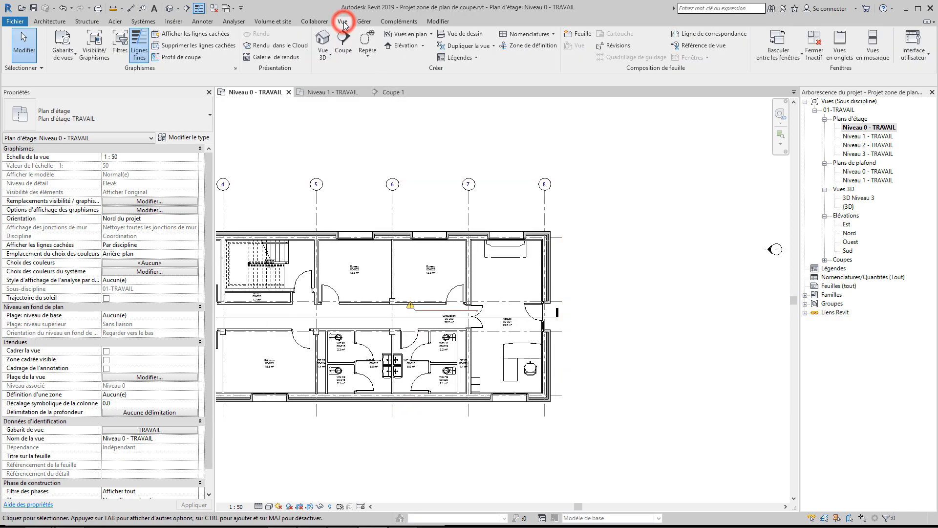
click(419, 33)
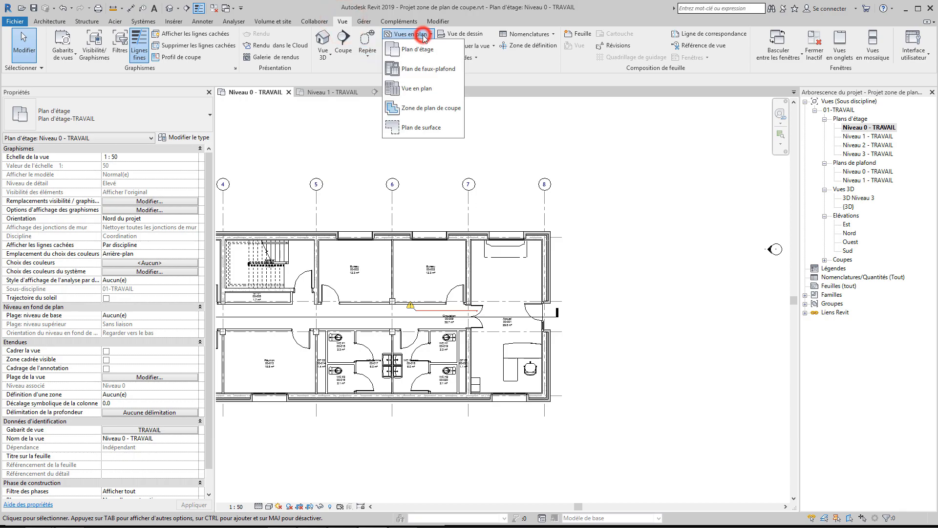
click(420, 108)
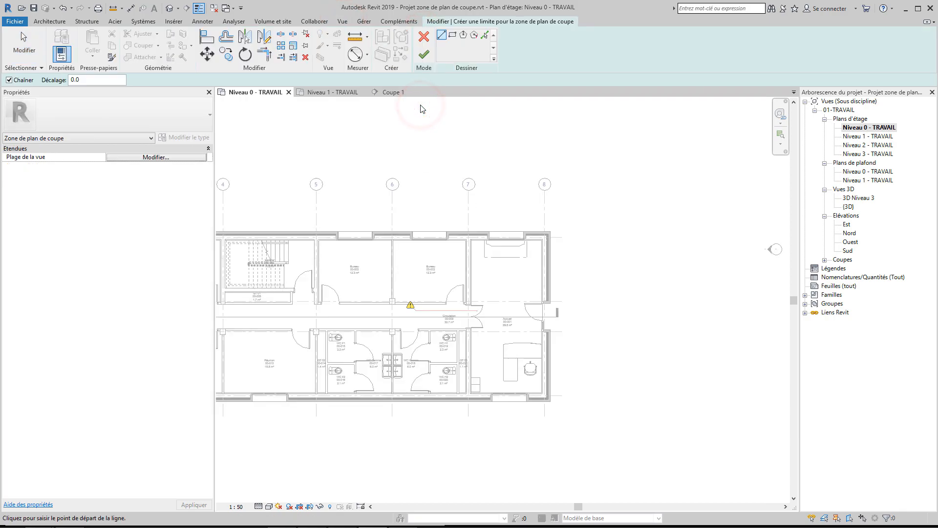
middle_drag(441, 130, 432, 133)
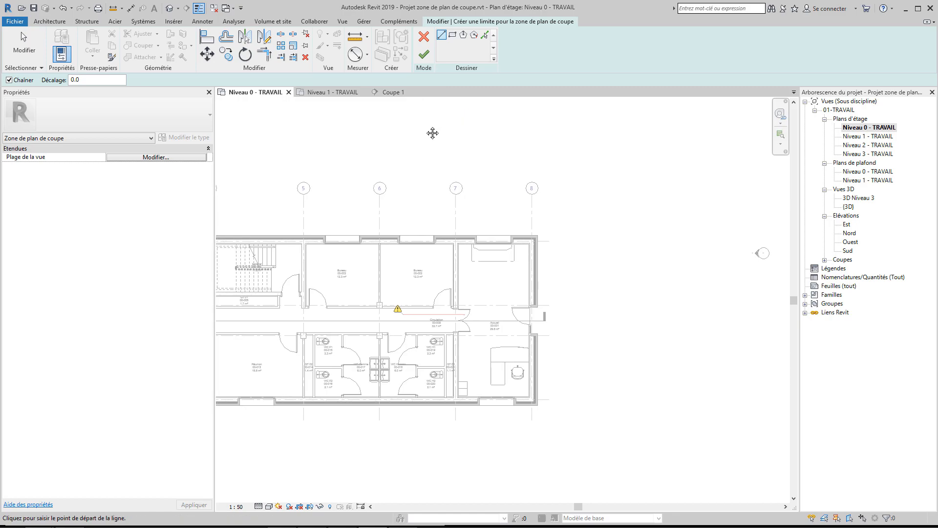
click(452, 36)
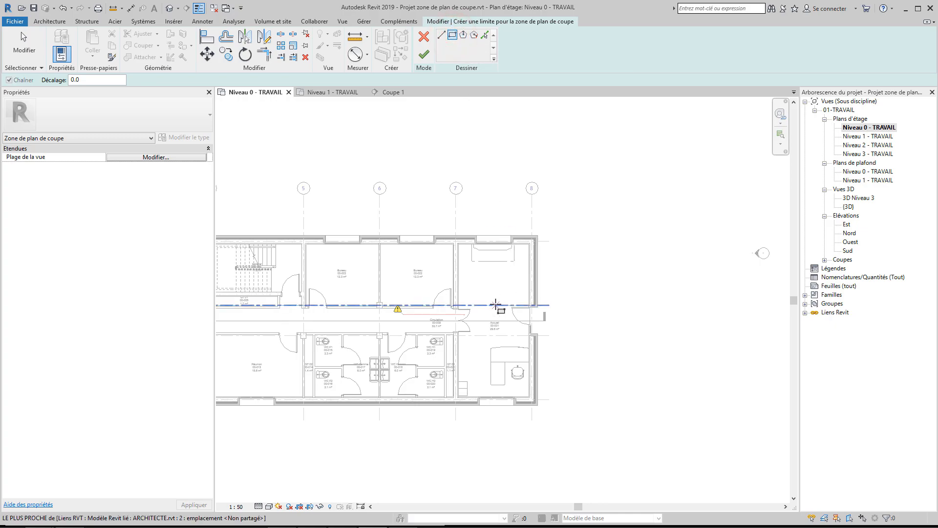
scroll(488, 301, up, 2)
scroll(461, 270, up, 3)
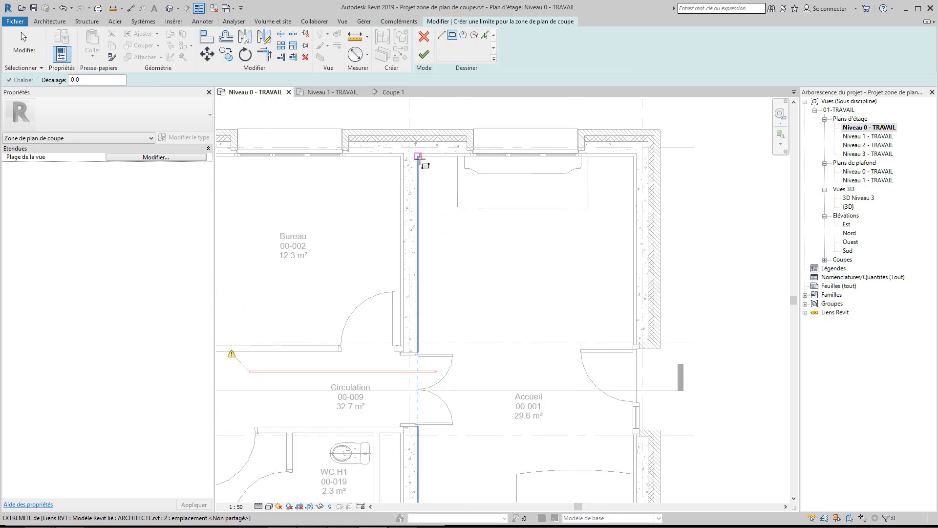
click(419, 159)
middle_drag(494, 319, 463, 160)
scroll(463, 162, down, 1)
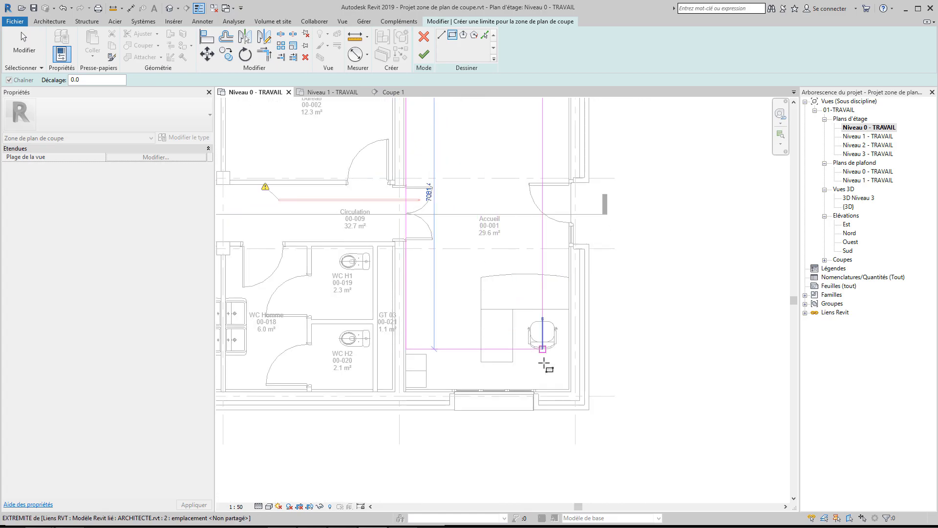
click(566, 385)
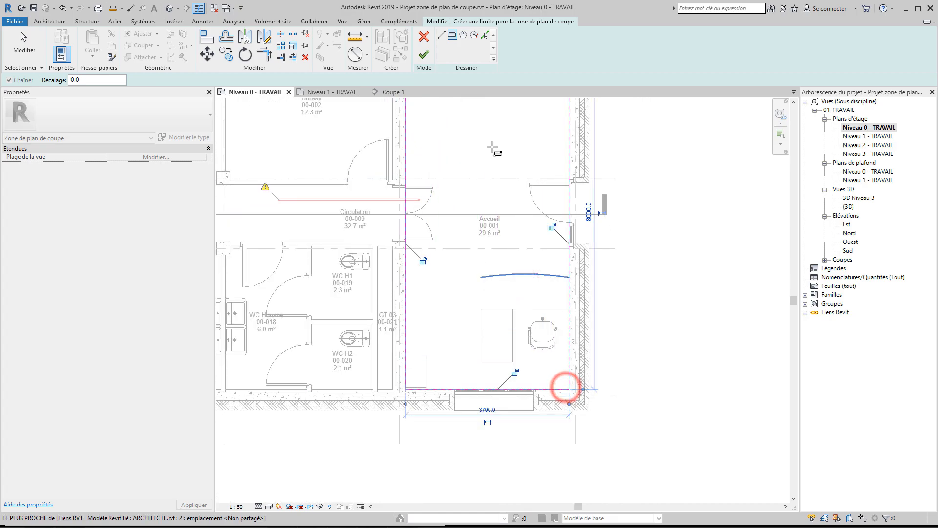
click(424, 54)
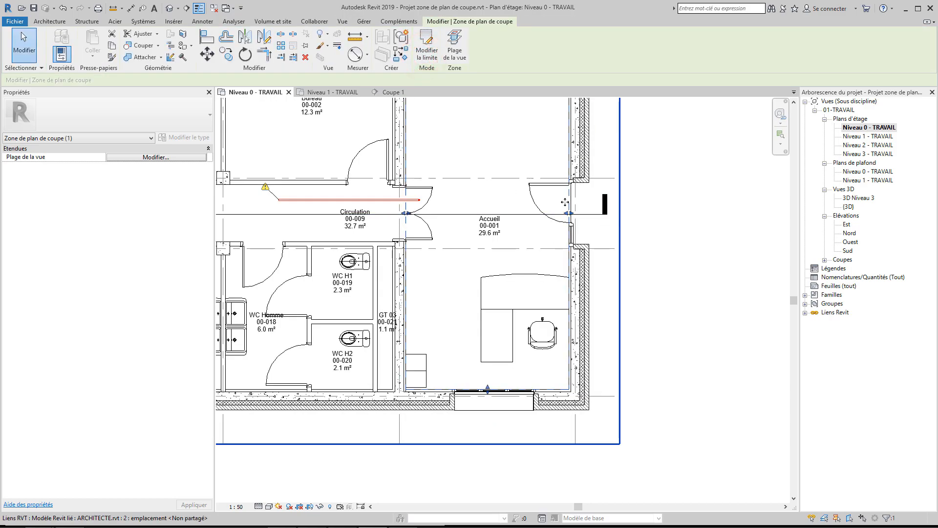
- Set the top offset of the Accueil plan region's view range to 3800 above Niveau 0 and check the pipe there
scroll(567, 203, down, 1)
middle_drag(566, 203, 548, 235)
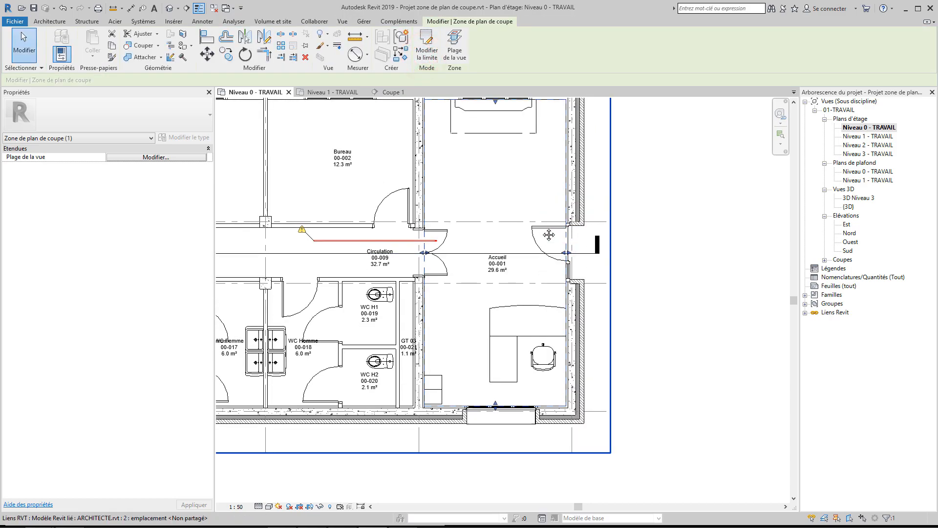
click(81, 157)
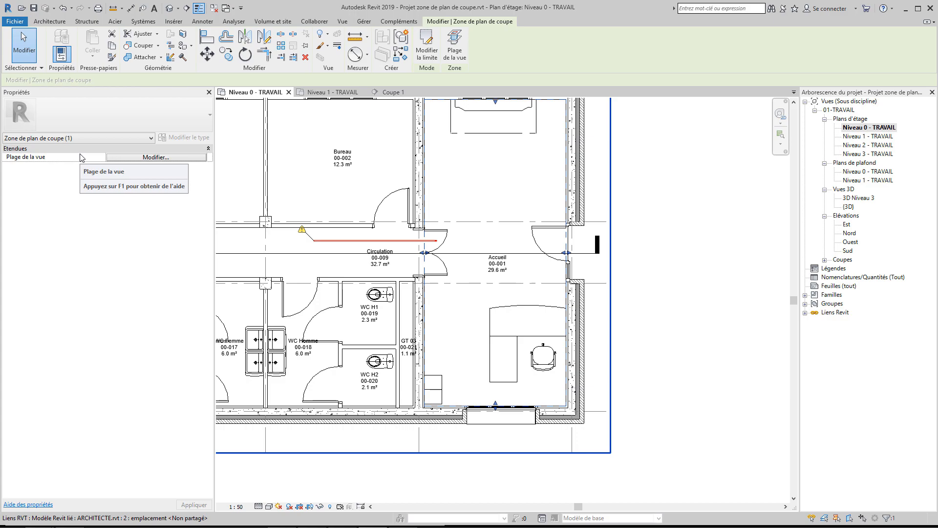
click(149, 157)
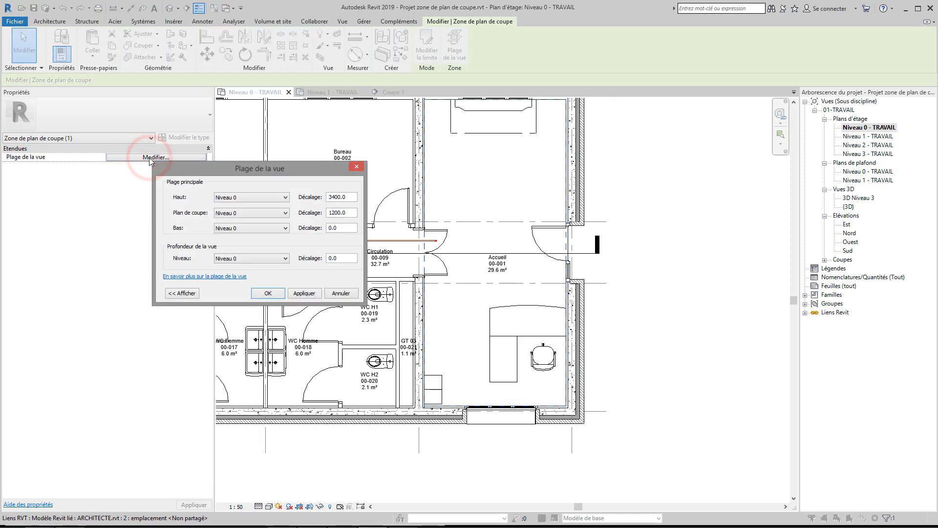
double_click(347, 196)
text(38)
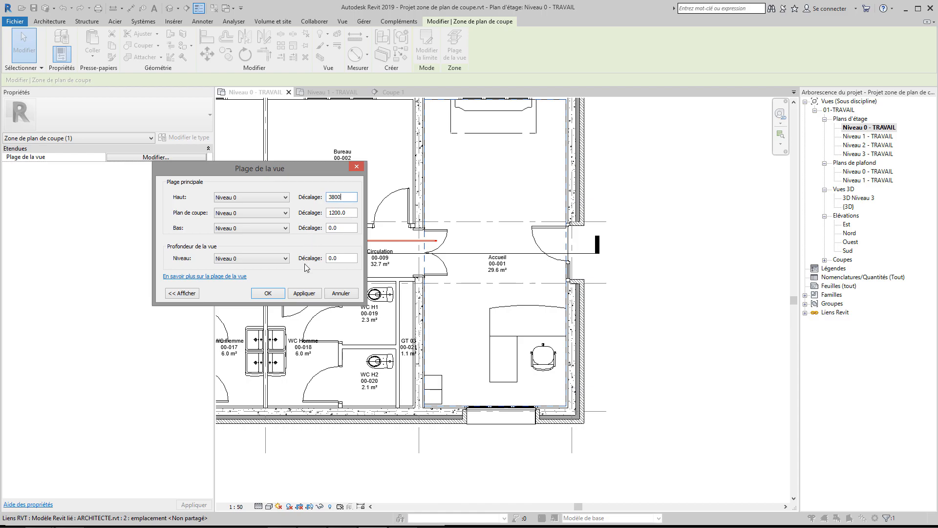
click(268, 293)
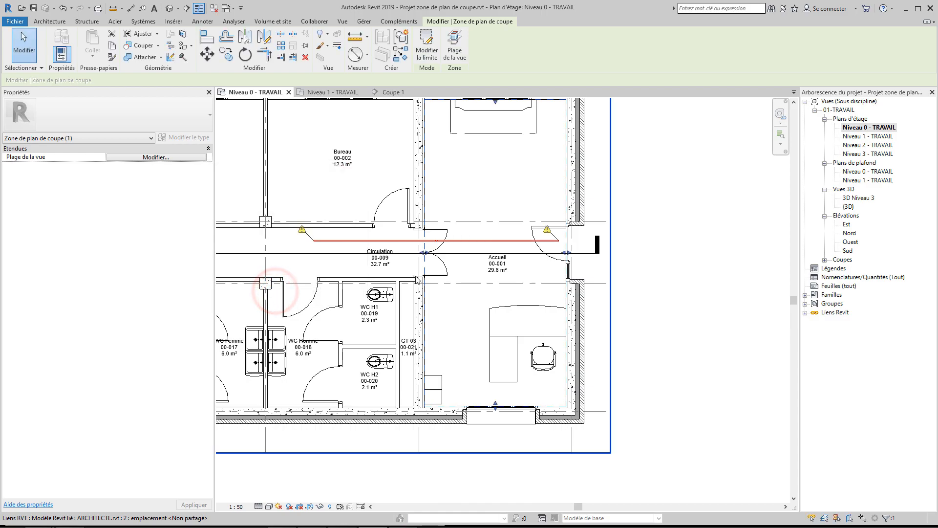
middle_drag(458, 209, 487, 272)
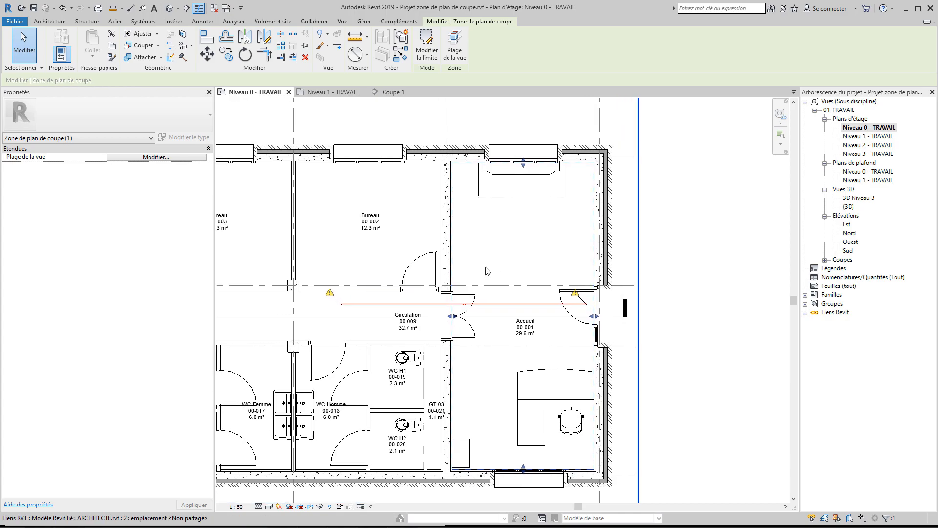